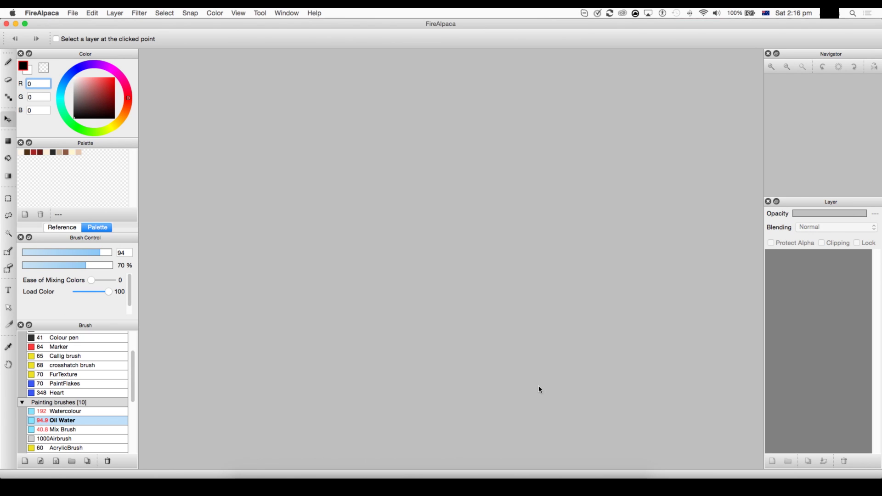
- Open the Create New Image dialog with Cmd+N, showing 1920 × 1080 pixels at 600 dpi
key(super+n)
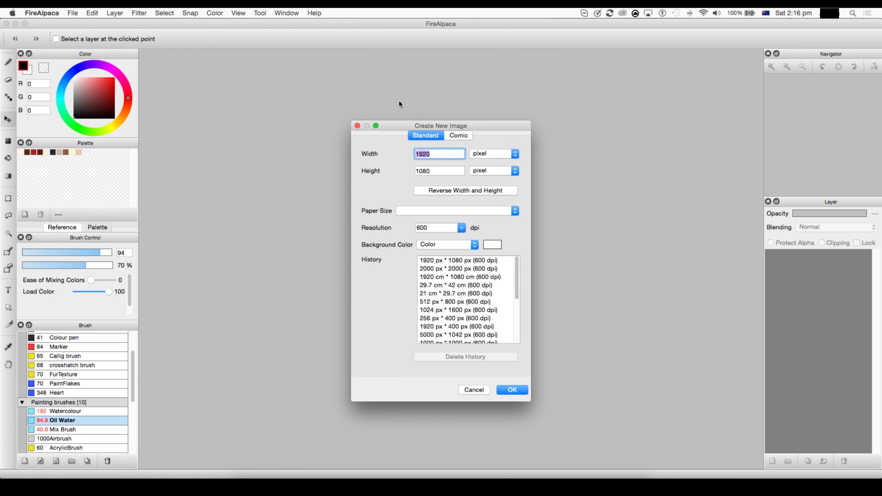
- Confirm width 1920 and height 1080 pixels and create the canvas
drag(433, 125, 376, 65)
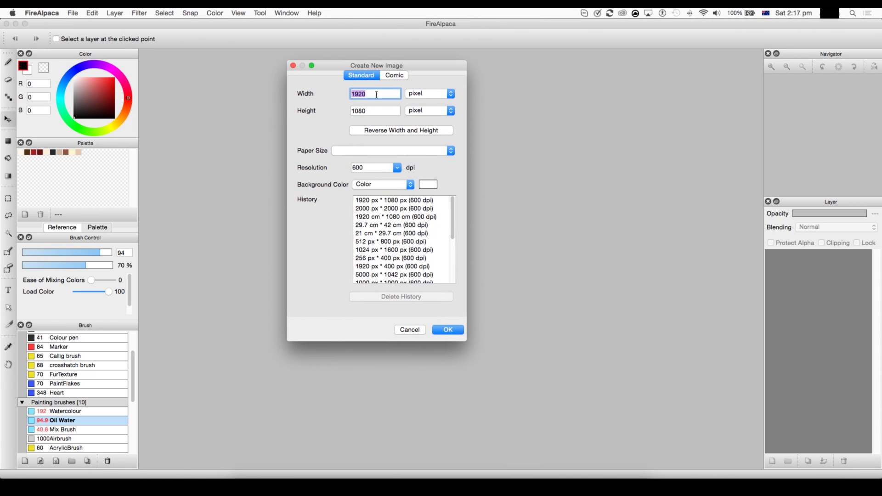
click(360, 111)
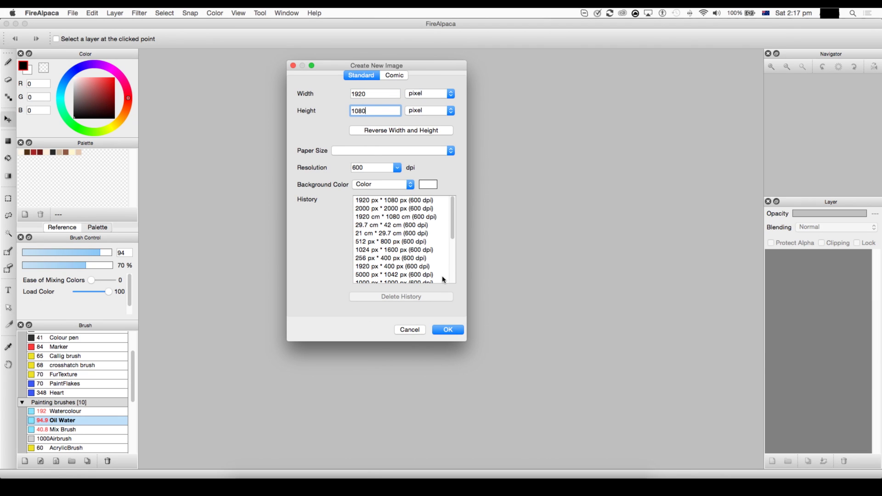
click(375, 90)
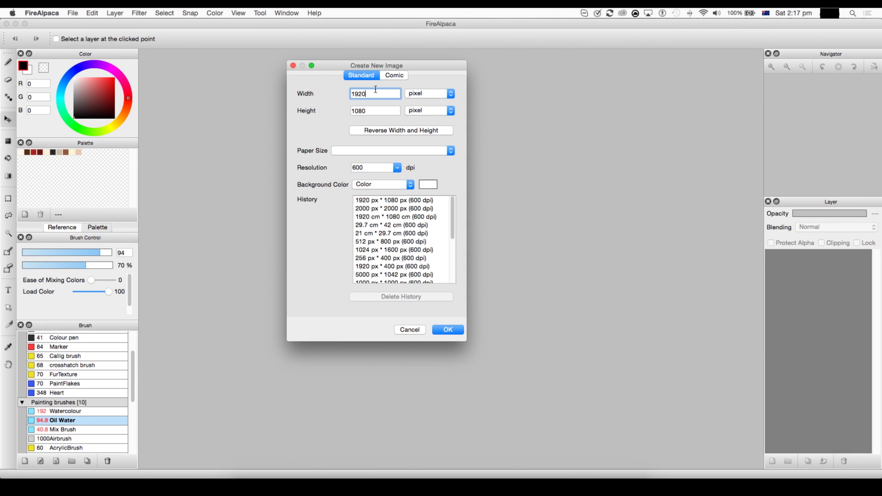
drag(370, 87, 334, 95)
click(361, 110)
click(444, 329)
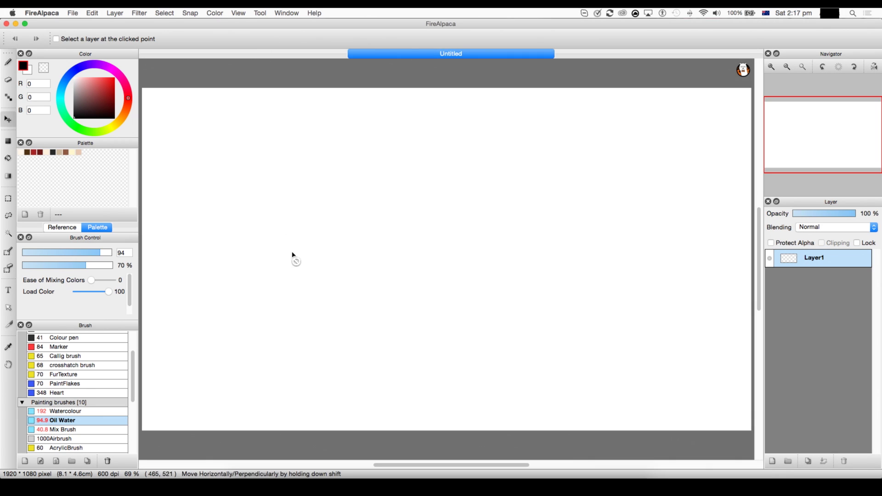
- Paint a test blob, undo it, close the canvas and start a new image
drag(368, 192, 349, 243)
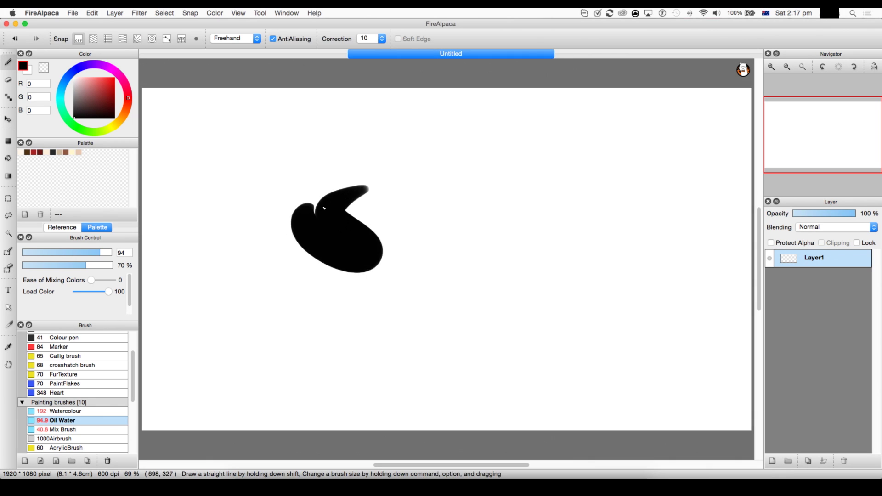
key(super+z)
key(super+w)
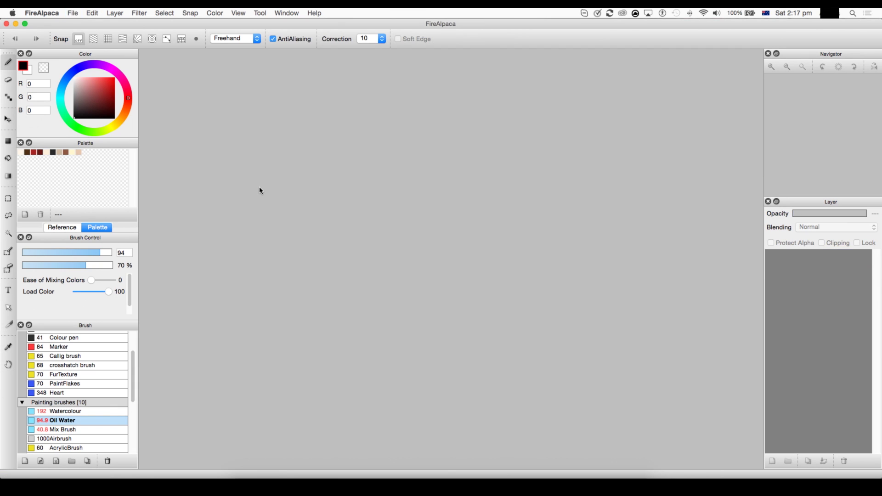
key(super+n)
- Keep width and height units in pixels and create a fresh blank 1920 × 1080 canvas
click(430, 93)
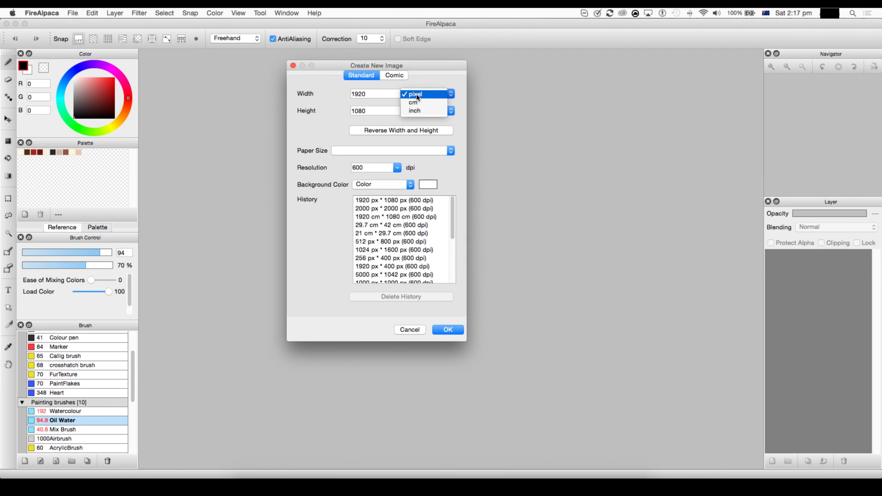
click(425, 93)
click(421, 110)
click(416, 113)
click(446, 330)
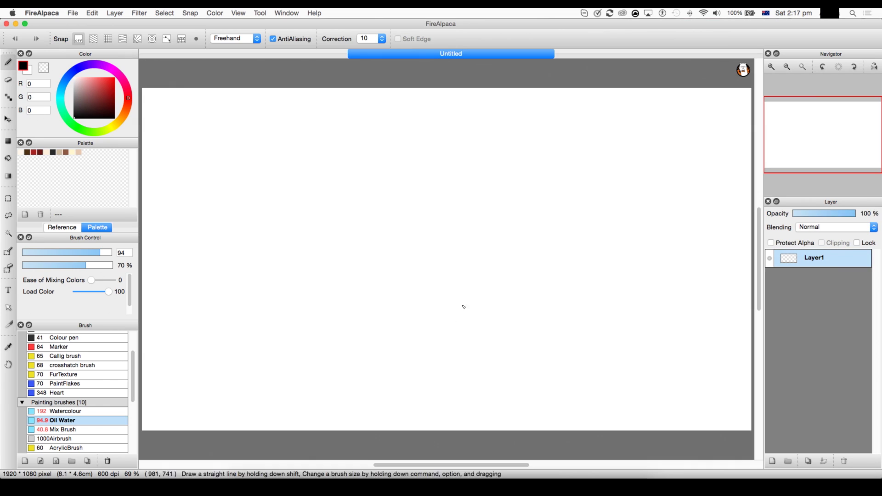
- Test the brush with a loop stroke, undo it, then paint an infinity-shaped stroke
mouse_move(285, 223)
mouse_down()
mouse_move(279, 163)
mouse_move(268, 159)
mouse_up()
key(super+z)
mouse_move(238, 195)
mouse_down()
mouse_move(654, 109)
mouse_move(285, 227)
mouse_up()
- Undo the test stroke and turn on Onion Skin Mode from the View menu
key(super+z)
click(239, 12)
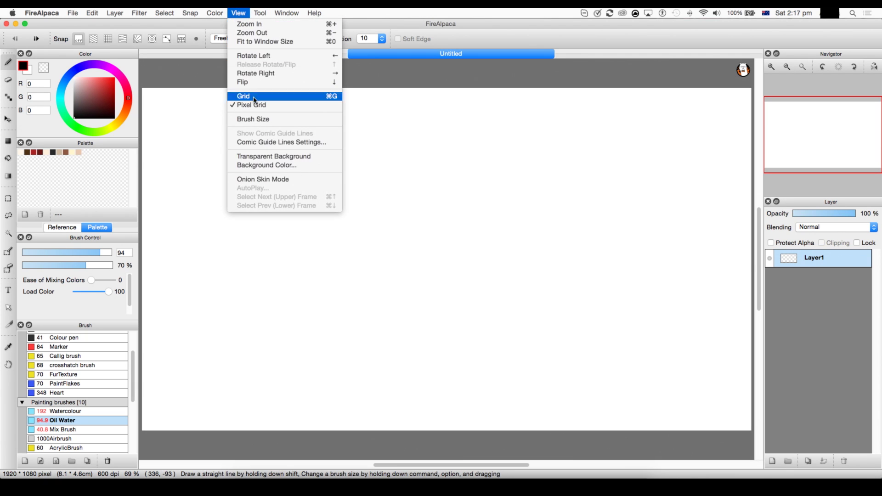
click(248, 180)
click(239, 16)
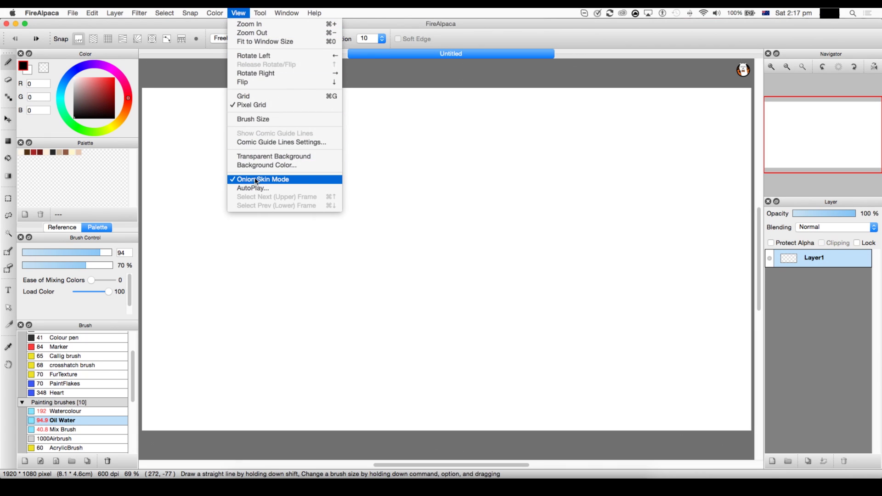
click(351, 230)
- Paint the smiley's left and right eye dots, redoing the misplaced right eye
mouse_move(216, 224)
mouse_down()
mouse_move(281, 139)
mouse_move(377, 362)
mouse_up()
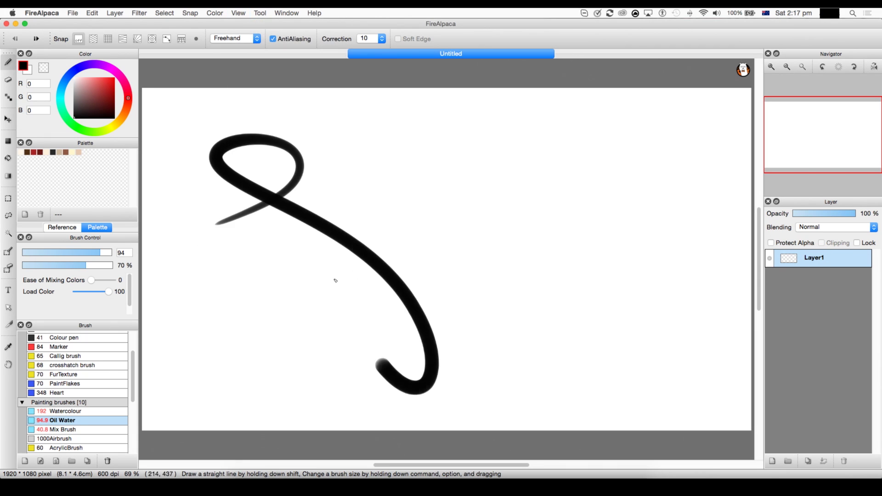
key(super+z)
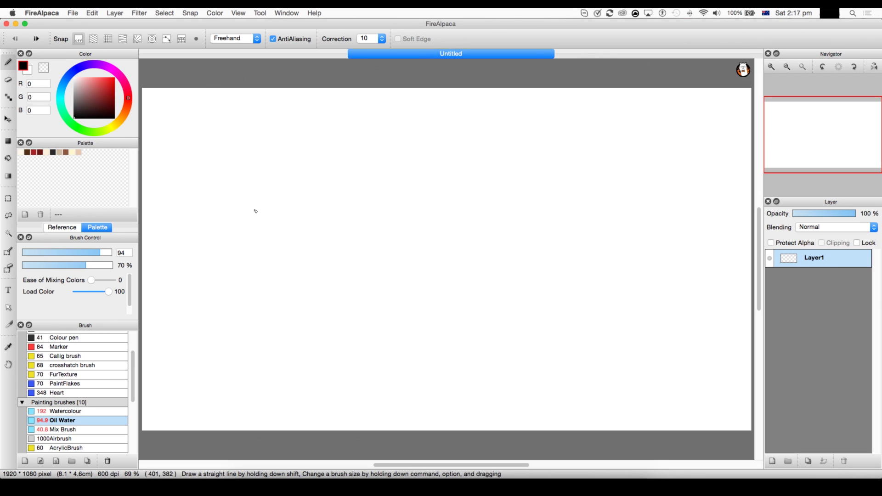
click(247, 211)
click(296, 215)
key(super+z)
click(326, 205)
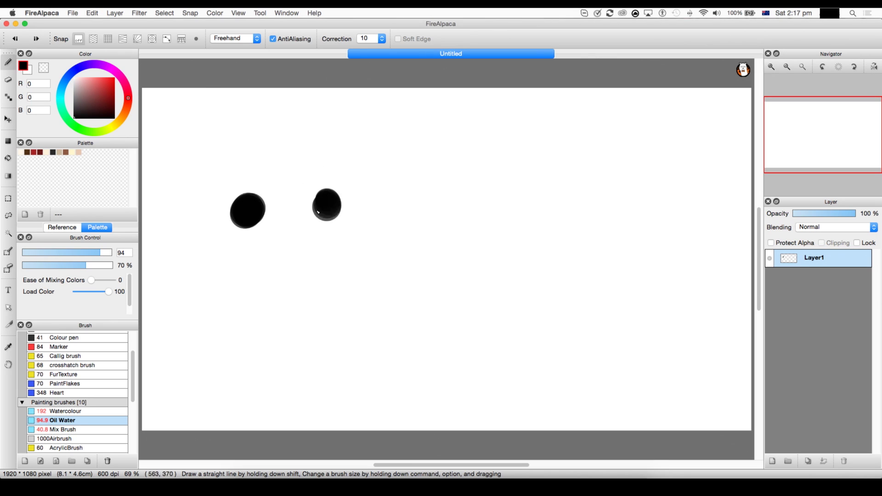
click(318, 211)
- Draw a smile under the eyes and duplicate the face layer
drag(227, 314, 326, 308)
key(super+z)
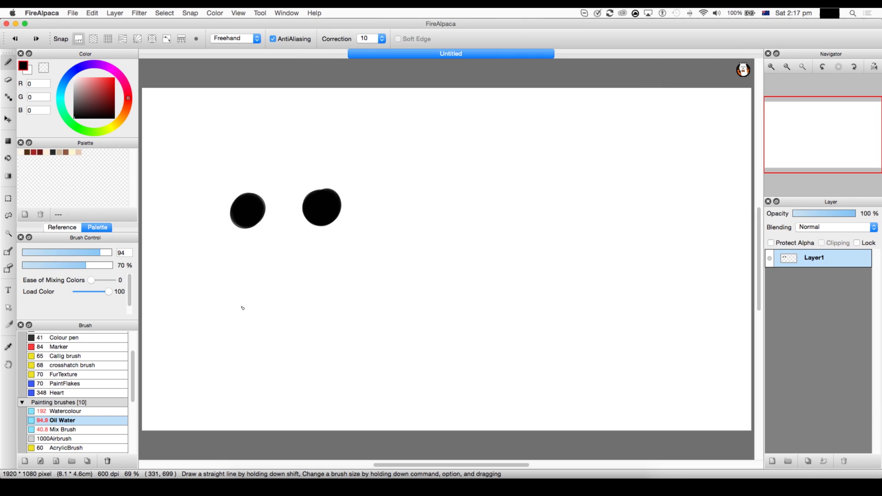
mouse_move(227, 292)
mouse_down()
mouse_move(306, 309)
mouse_move(329, 289)
mouse_up()
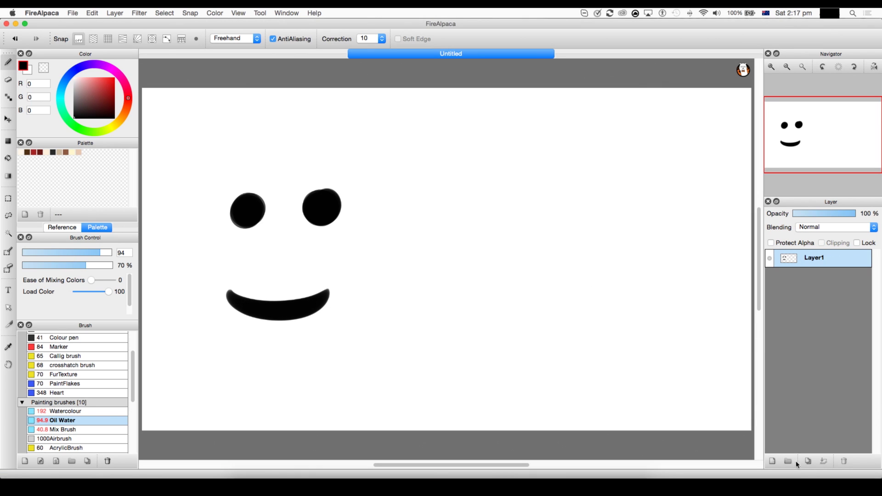
click(809, 461)
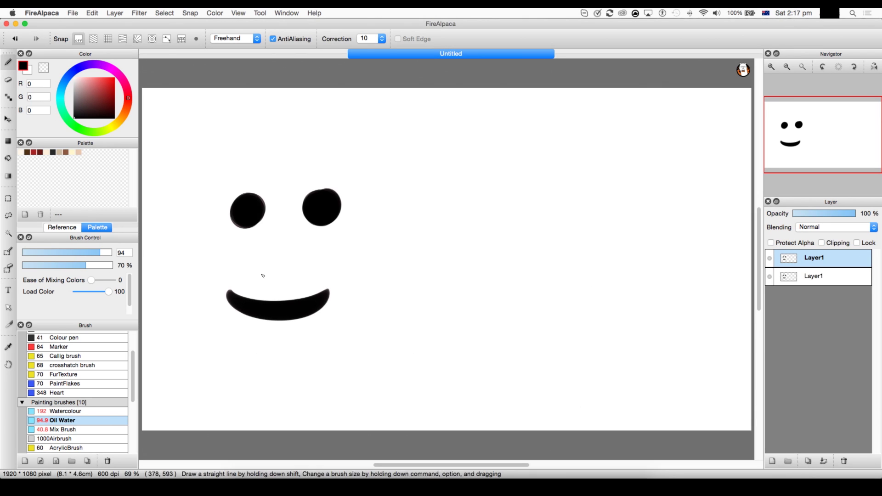
- Shift the copied face to the right with the Move tool, then return to the brush
key(v)
drag(228, 244, 248, 241)
key(b)
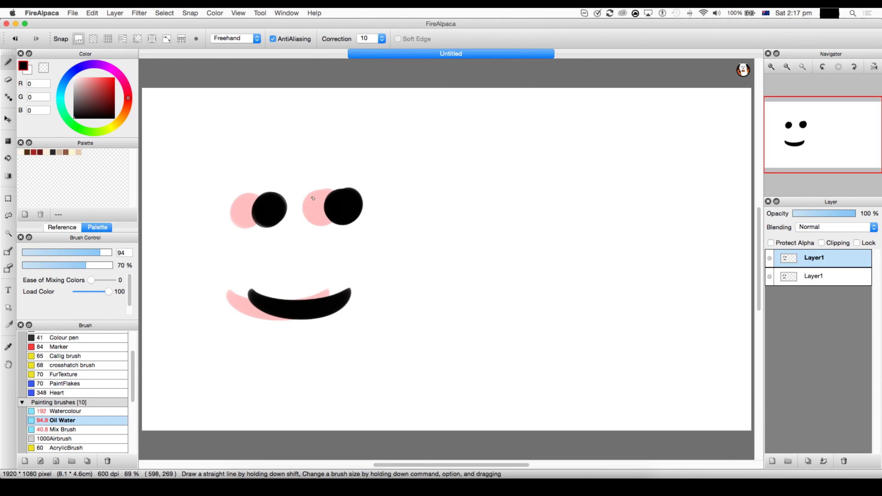
scroll(250, 231, up, 3)
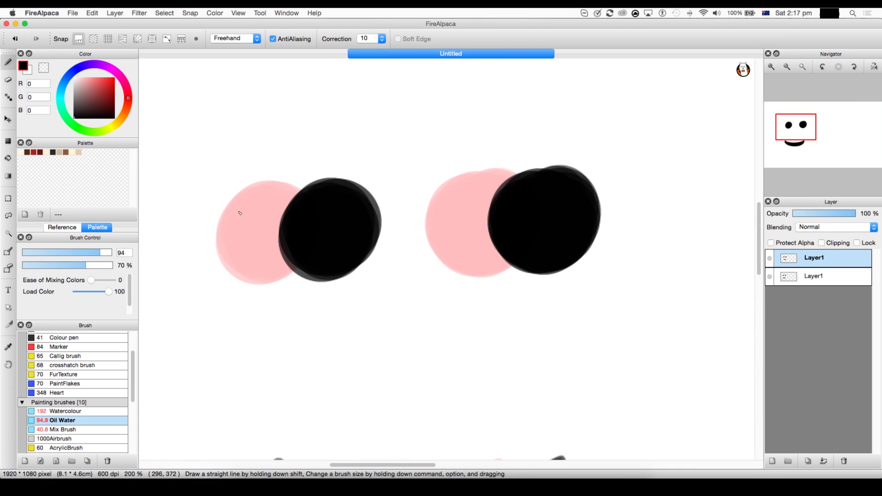
scroll(240, 213, down, 4)
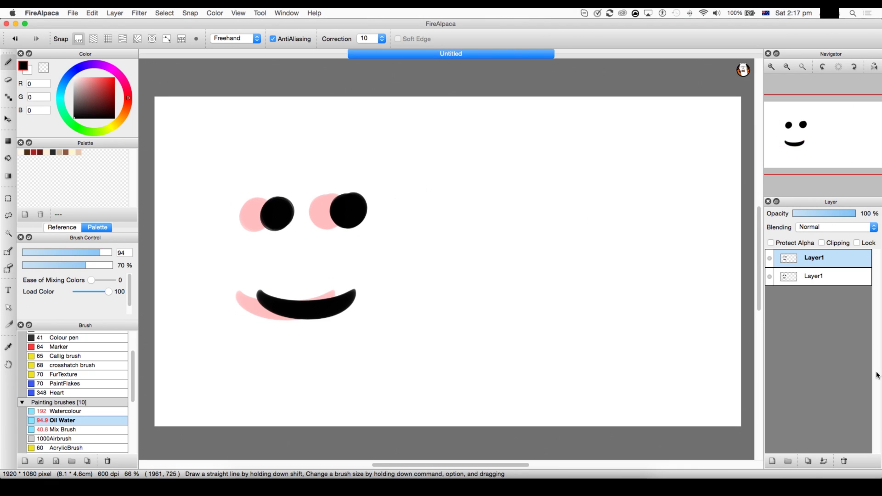
- Duplicate the layer for a third frame, undoing a stray nose stroke
click(806, 462)
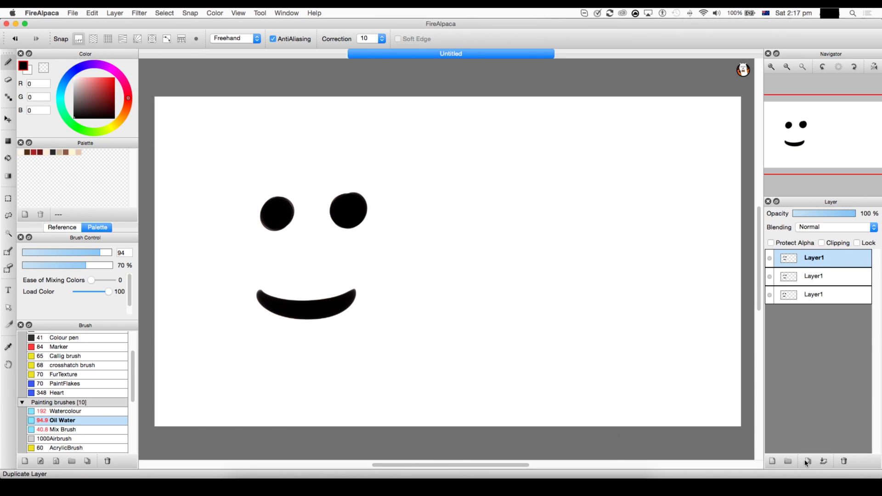
mouse_move(266, 249)
mouse_down()
mouse_move(301, 236)
mouse_move(299, 252)
mouse_move(316, 252)
mouse_up()
key(super+z)
key(super+z)
key(v)
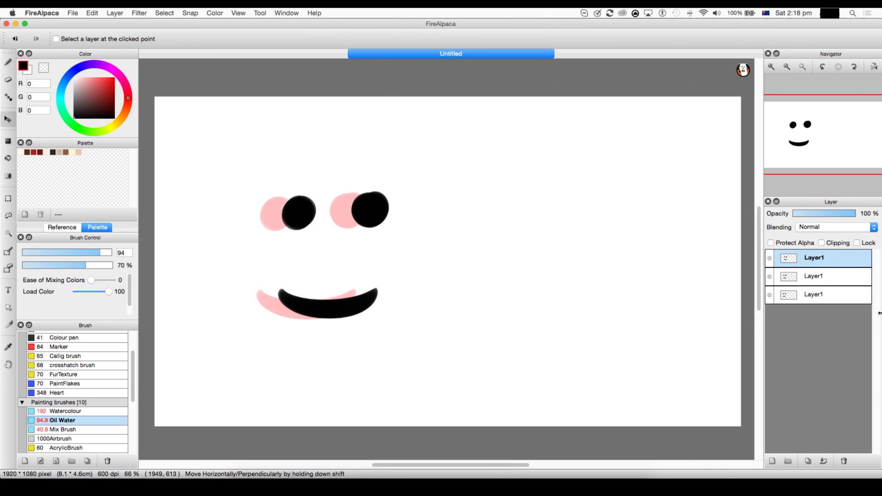
- Select the bottom, middle and top frames in turn to compare the shifted faces
click(848, 301)
click(827, 278)
click(823, 294)
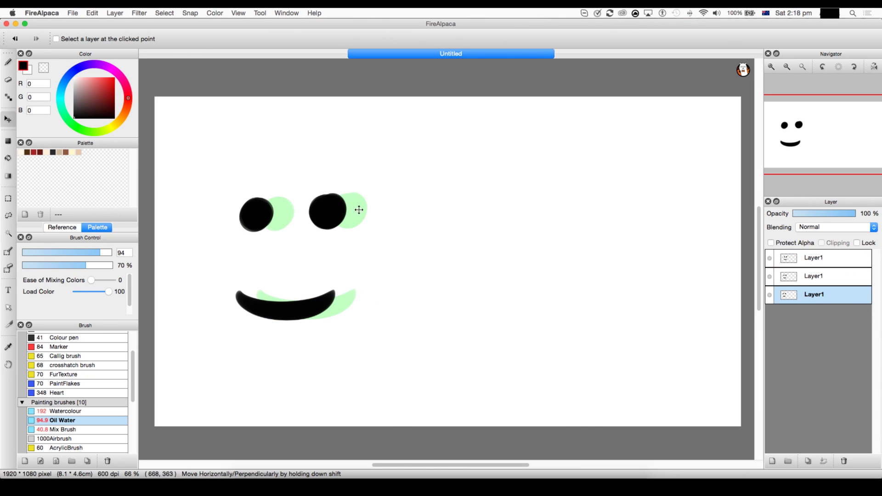
key(b)
click(797, 276)
click(792, 266)
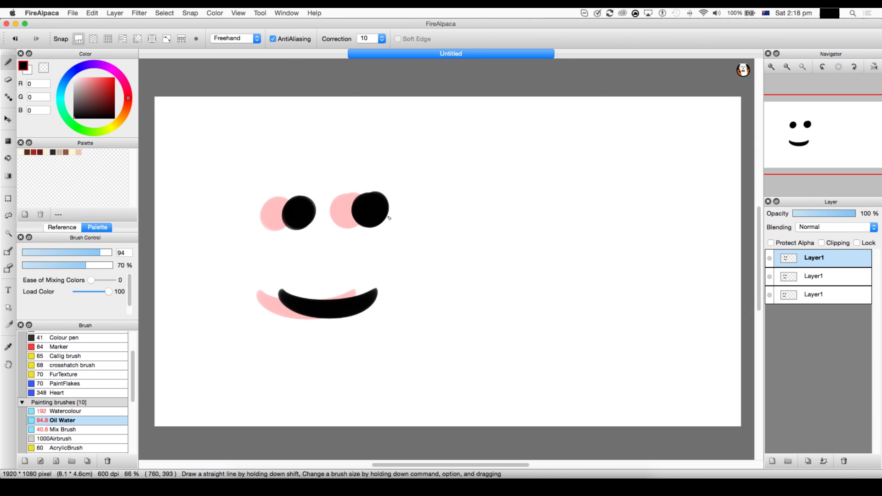
click(779, 281)
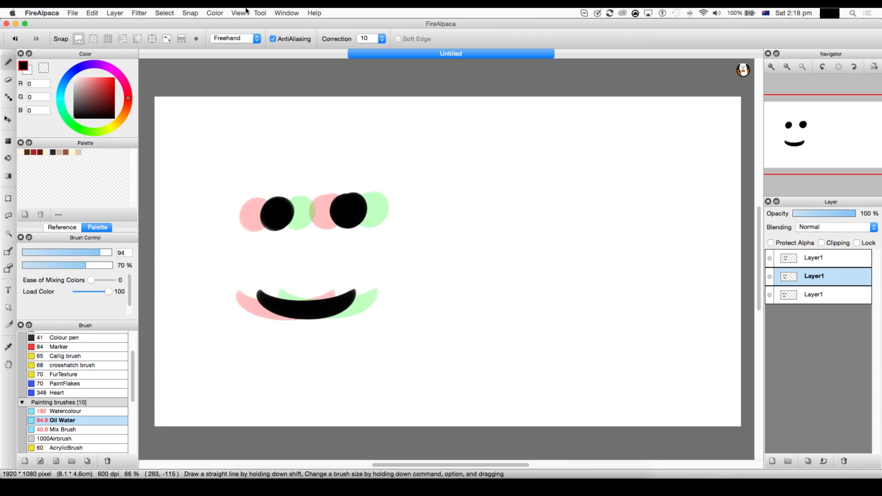
click(261, 13)
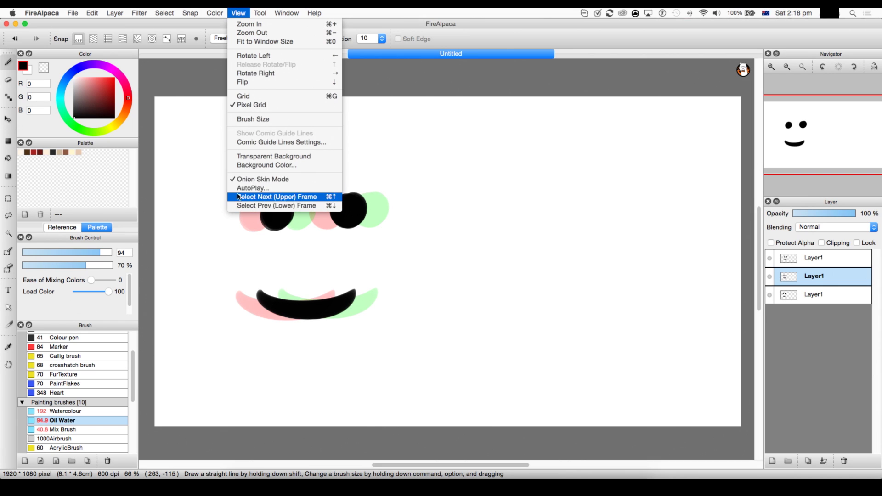
- Start the animation preview and try playback at 2 fps and 30 fps
click(244, 188)
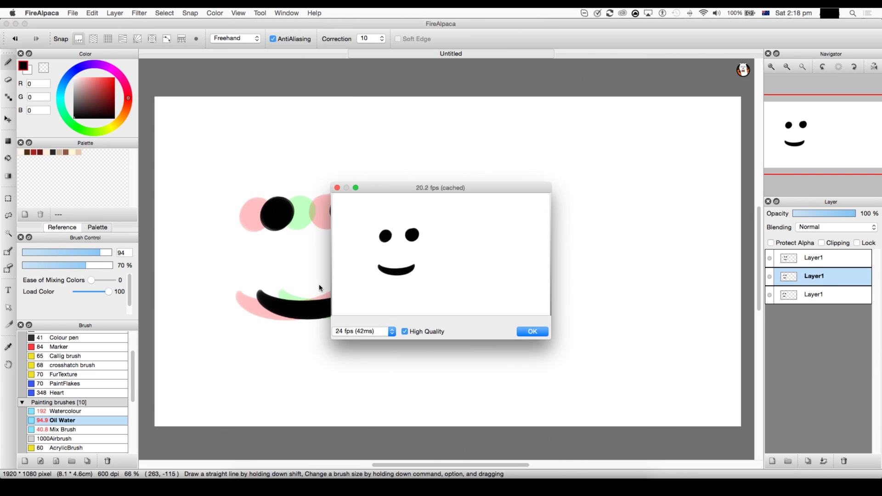
drag(421, 187, 386, 101)
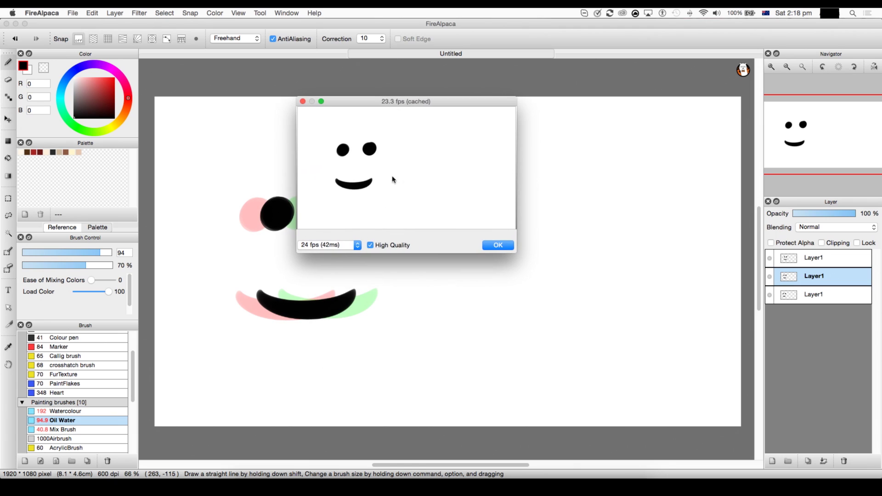
click(328, 244)
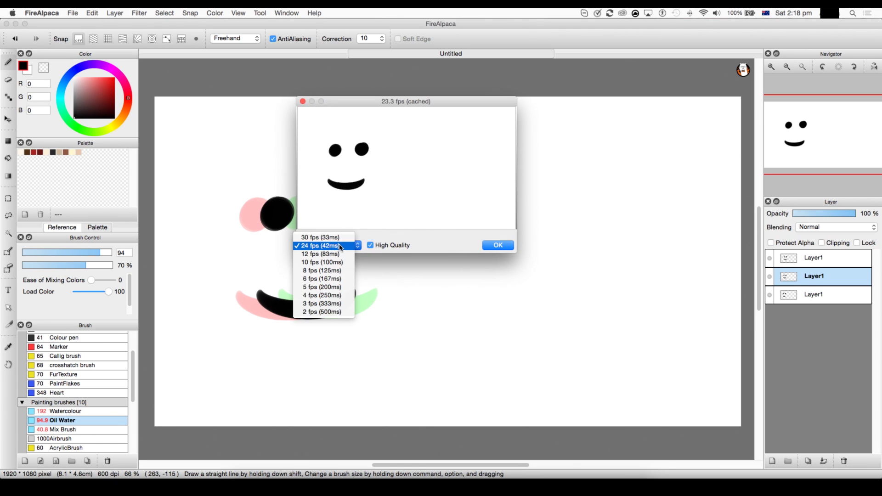
click(320, 313)
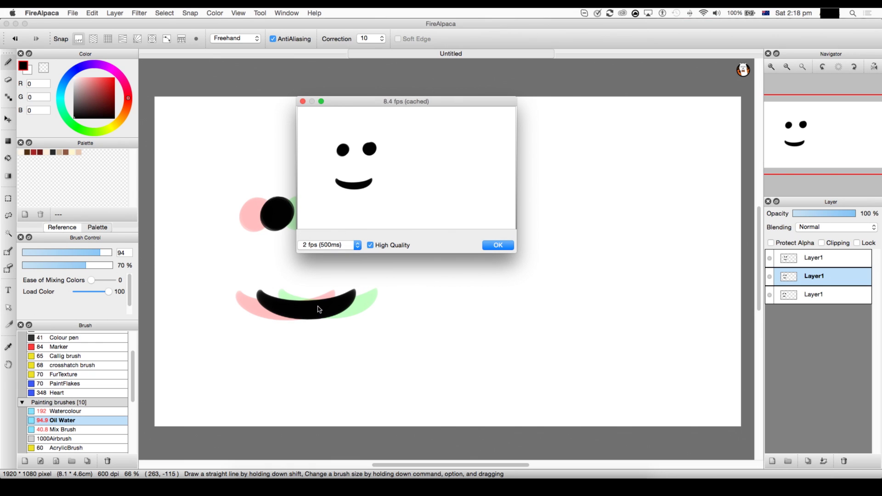
click(326, 244)
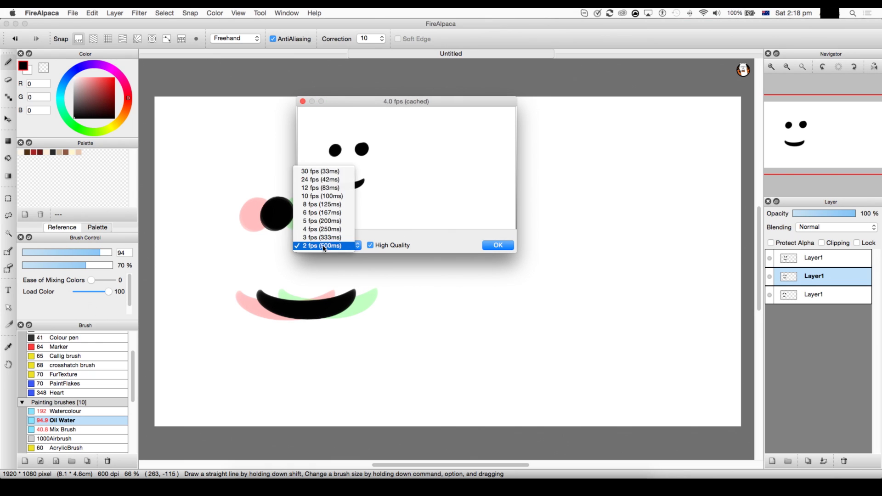
click(317, 172)
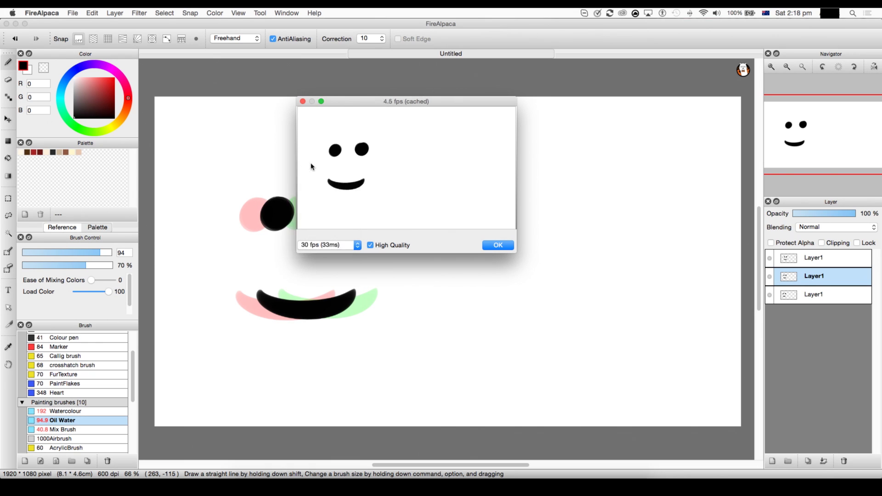
- Slow the preview through 24 fps to 12 fps (83ms), then close it
click(328, 244)
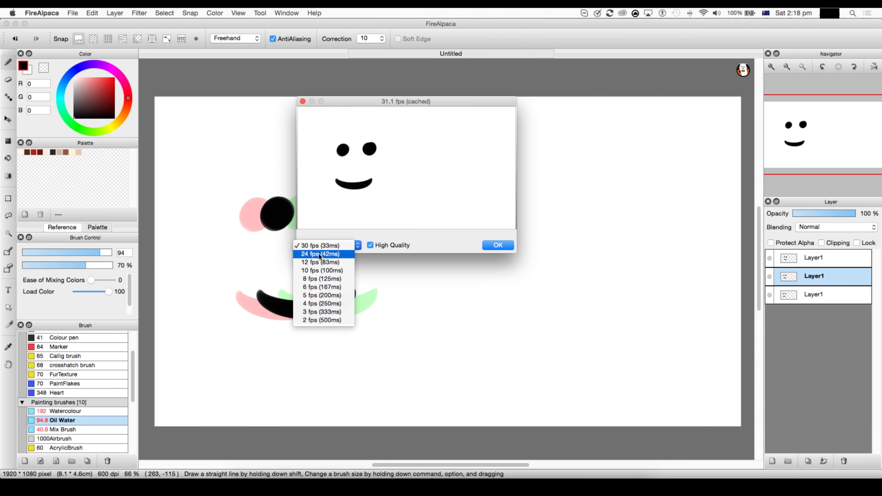
click(323, 254)
click(320, 251)
click(320, 253)
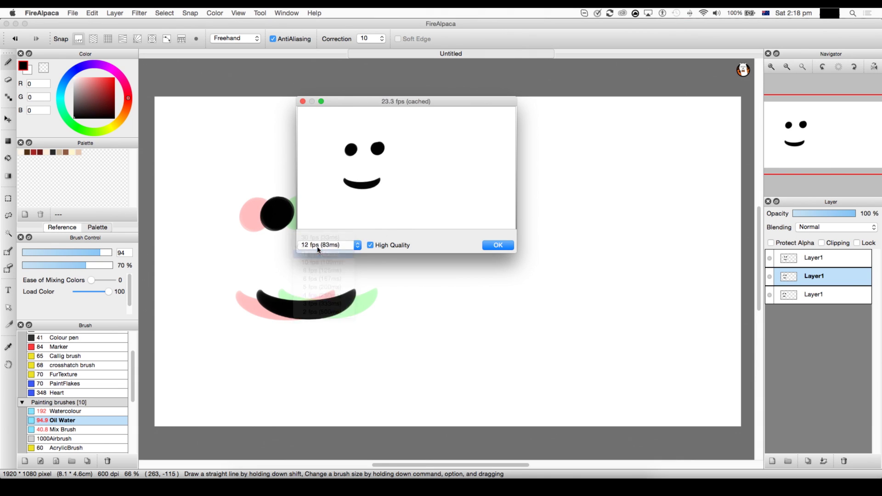
click(319, 248)
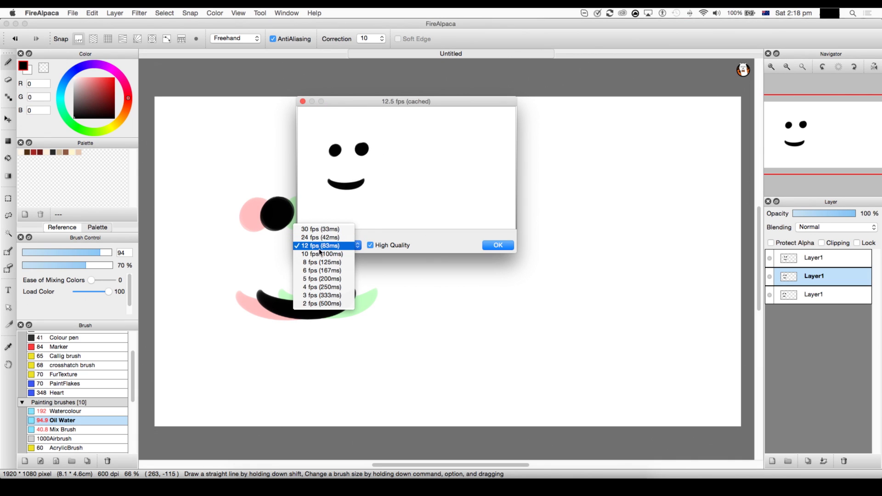
click(320, 247)
click(484, 248)
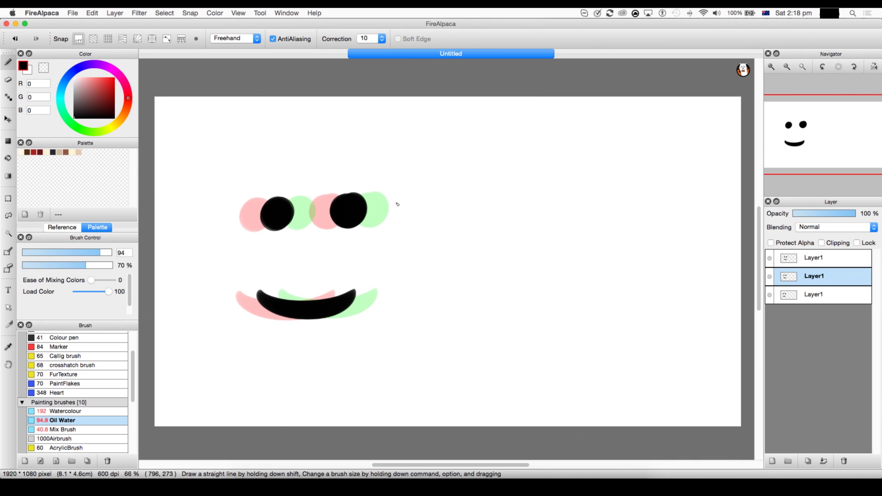
- Step up and down between the face frames using the View menu and Ctrl+Shift arrows
click(286, 12)
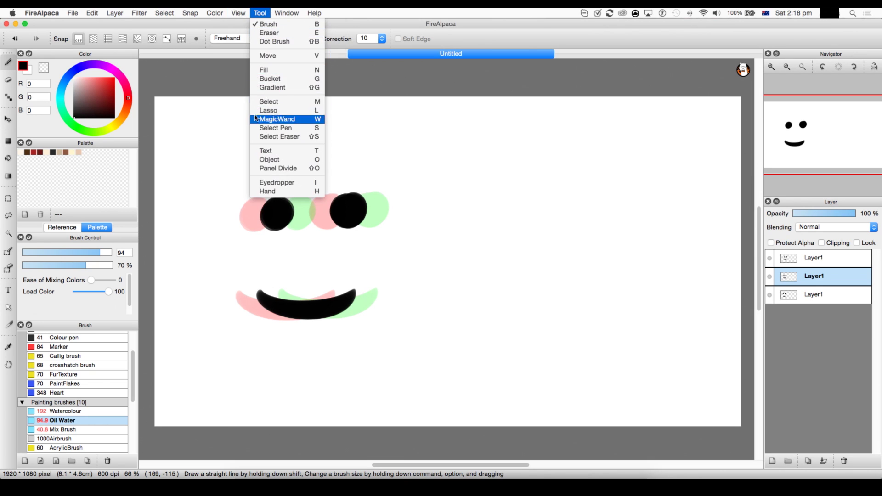
mouse_move(240, 15)
click(277, 196)
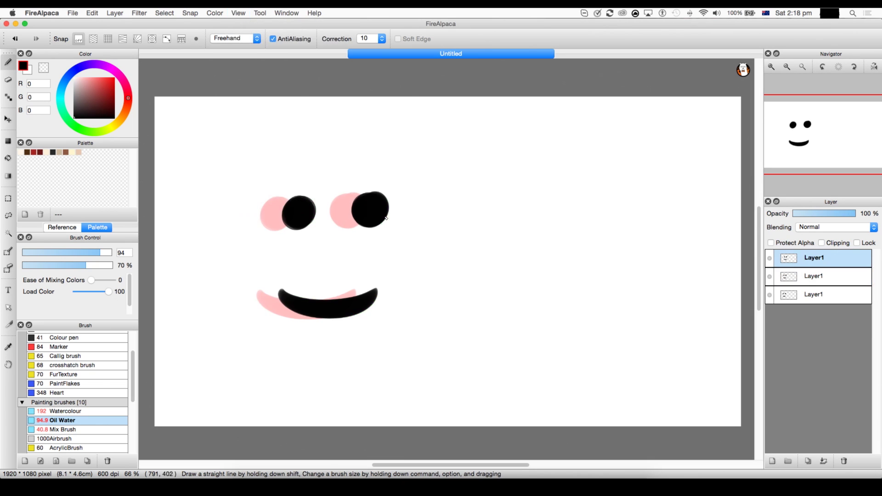
key(h)
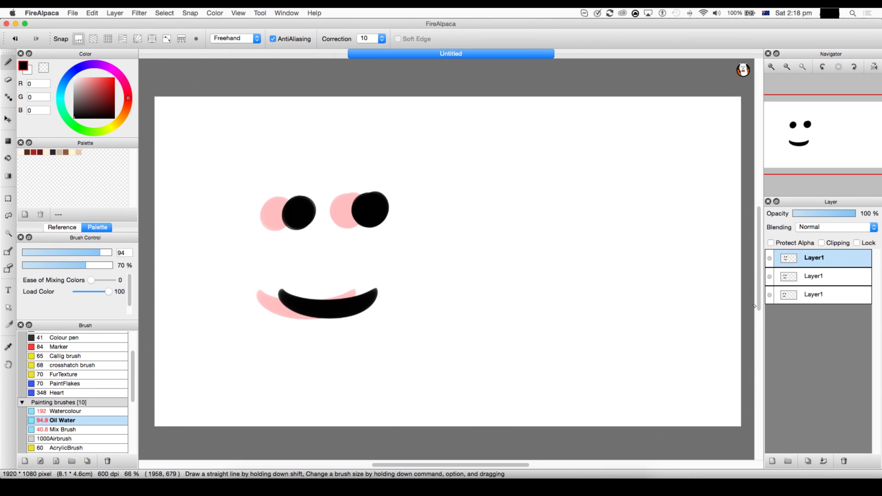
key(ctrl+shift+Up)
key(ctrl+shift+Up)
key(ctrl+shift+Down)
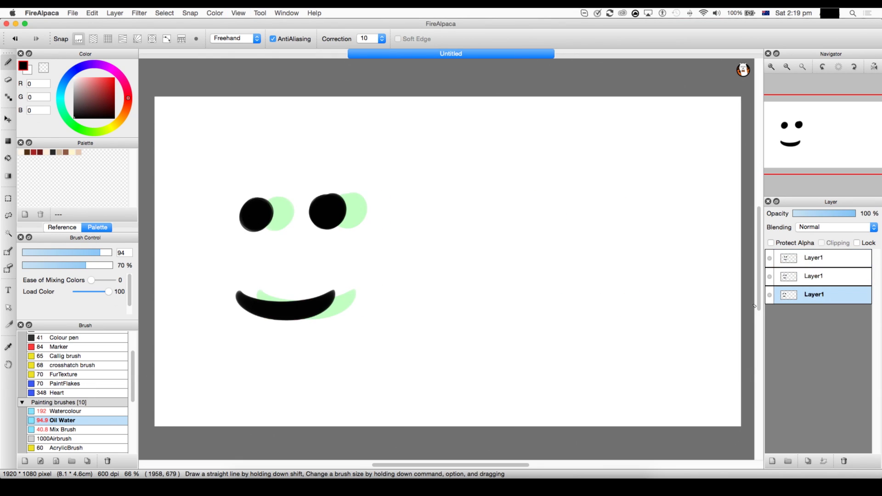
key(ctrl+shift+Down)
key(ctrl+shift+Down)
key(ctrl+shift+Up)
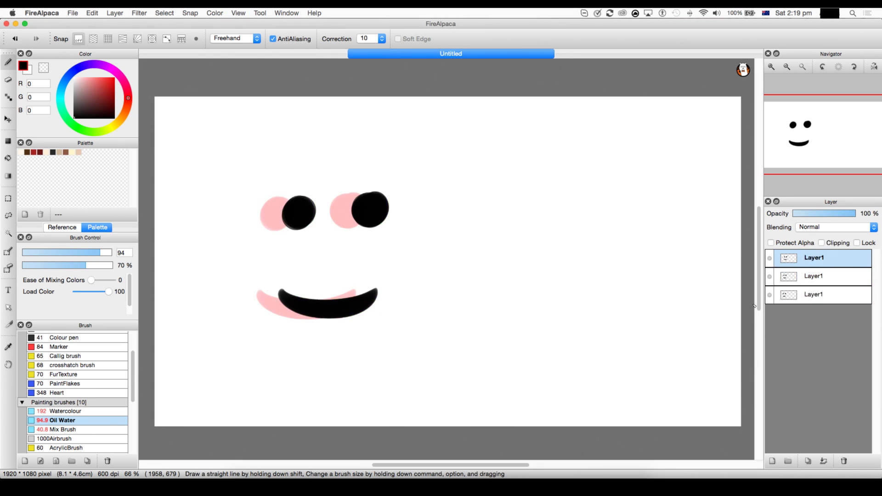
- Advance through the frames repeatedly with View > Select Next Frame
click(239, 13)
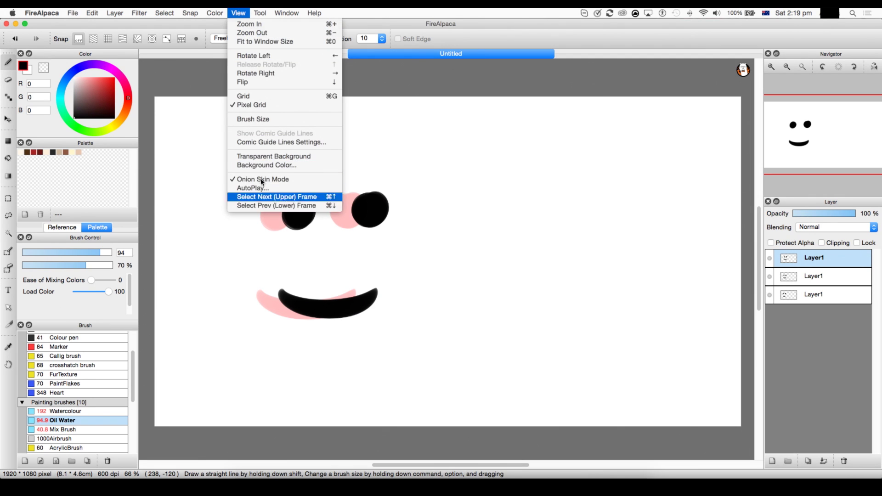
click(260, 197)
click(238, 13)
click(254, 197)
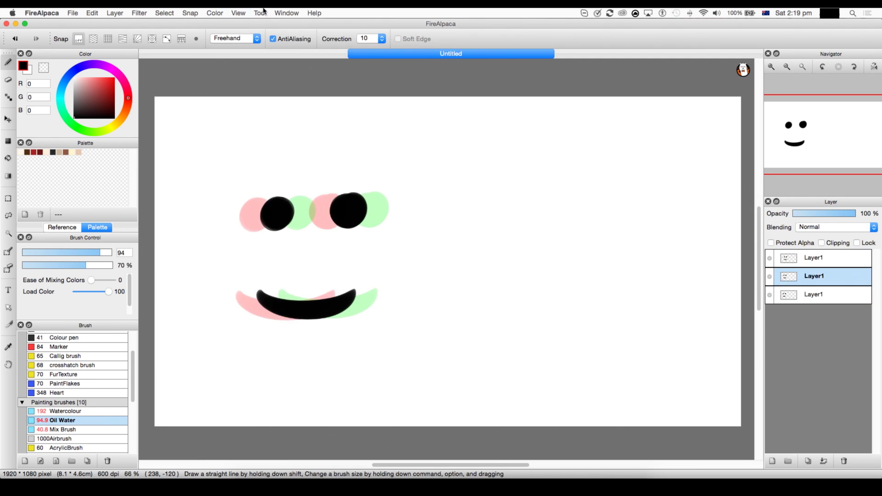
click(239, 13)
click(238, 13)
- Cycle back through the frames and mirror the canvas view horizontally, then restore it
key(super+Left)
key(super+Left)
key(super+Left)
key(super+Left)
key(super+Left)
key(super+Left)
key(super+Left)
key(super+Left)
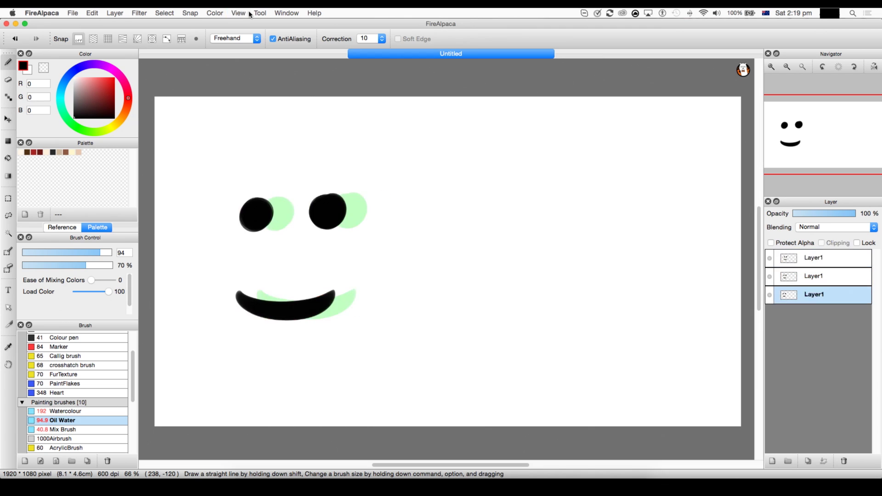
key(super+Left)
key(super+Left)
key(super+Left)
key(super+Left)
key(super+Left)
key(super+Left)
key(super+Left)
key(super+Left)
key(super+Left)
key(super+Left)
key(super+Left)
key(super+Left)
key(super+Left)
key(super+Left)
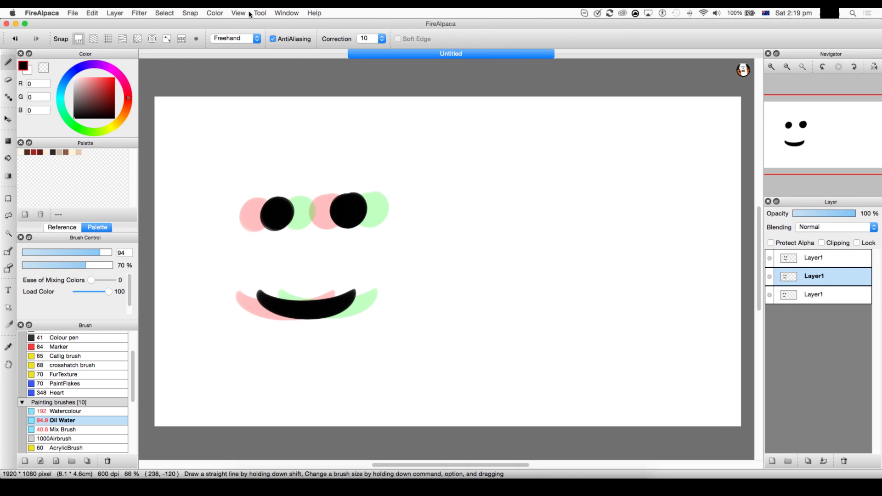
key(super+h)
key(super+h)
key(super+h)
key(super+h)
key(super+h)
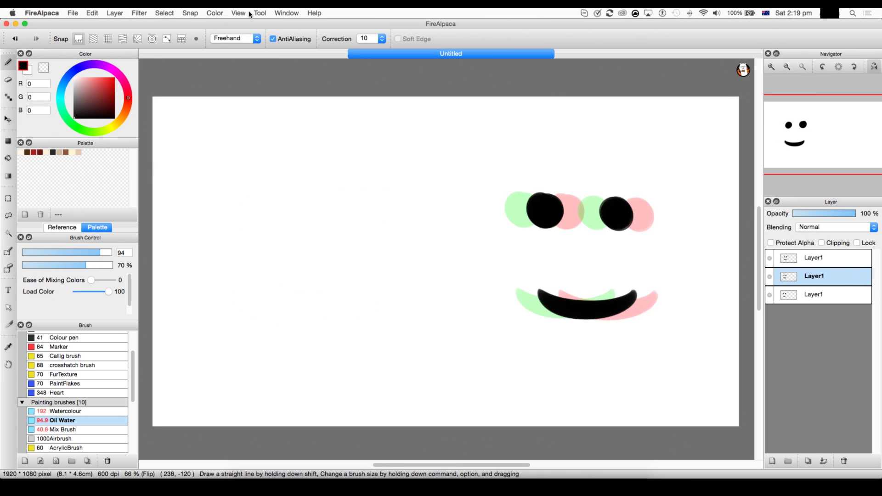
key(super+h)
key(super+h)
key(super+h)
key(super+h)
key(super+h)
- Flip rapidly between frames to check the motion, then delete the extra face layers
key(super+Up)
key(super+Down)
key(super+Up)
key(super+Down)
key(super+Up)
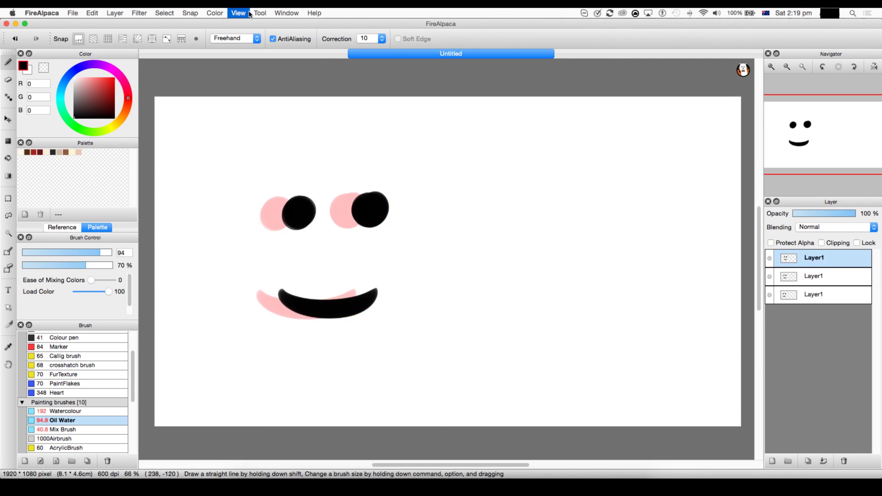
key(super+Down)
key(super+Down)
key(super+Up)
key(super+Up)
key(super+Down)
key(super+Up)
key(super+Down)
key(super+Up)
key(super+Down)
key(super+Up)
key(super+Down)
key(super+Down)
key(super+Up)
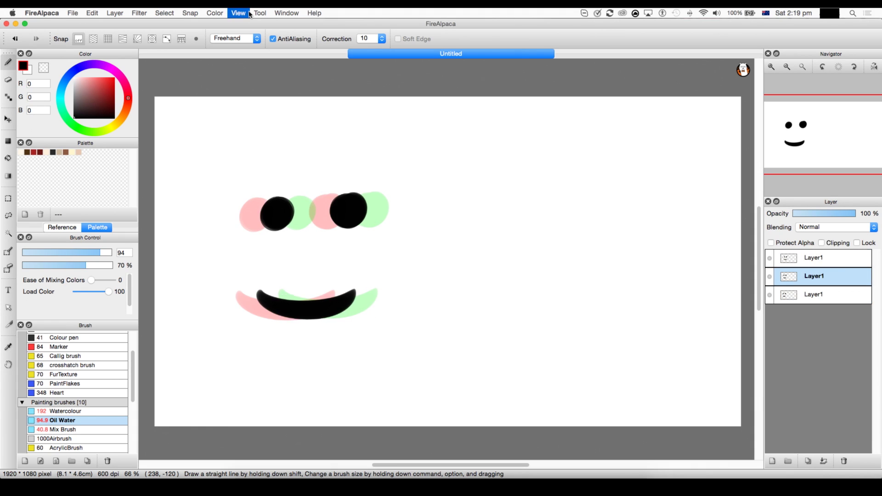
key(super+Down)
key(super+Up)
key(super+Down)
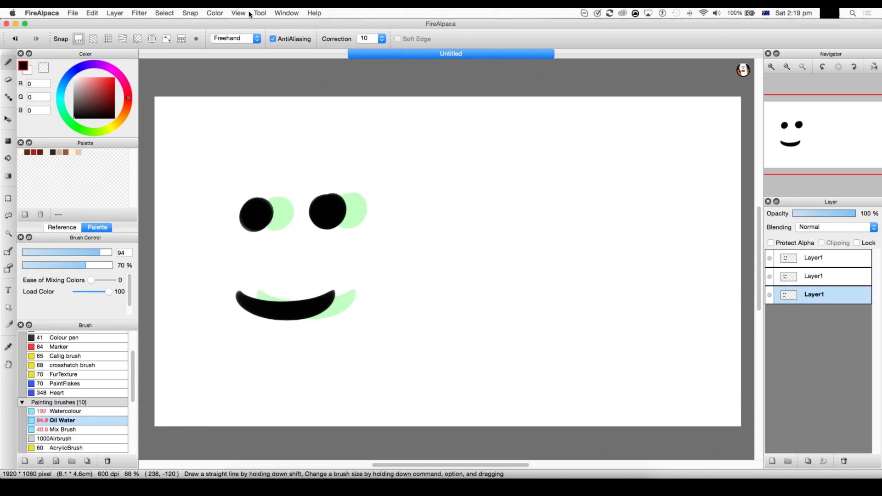
click(844, 461)
click(844, 461)
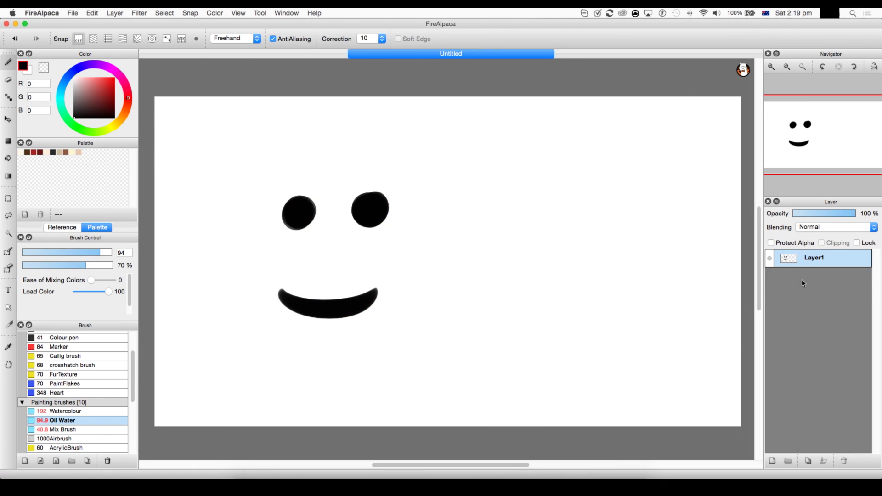
- Add a new blank layer and delete the old Layer1 face
click(772, 461)
click(826, 274)
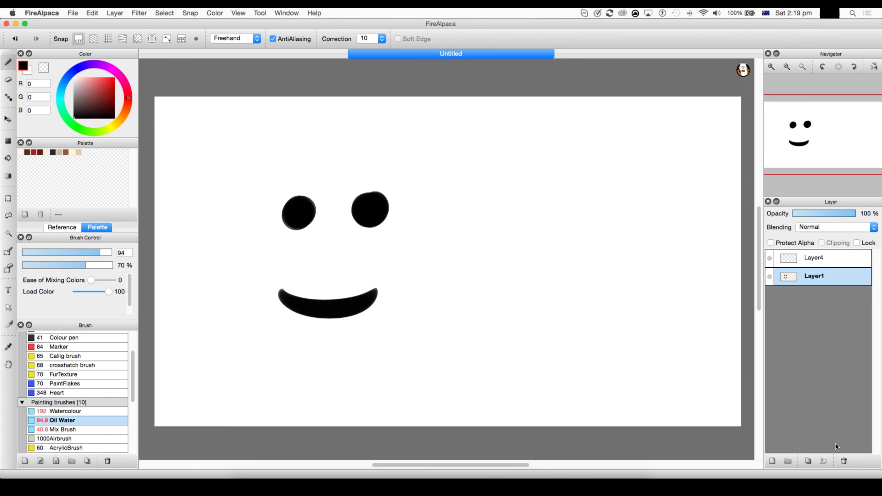
click(844, 462)
- Paint the tall vertical left eye on Layer4 after several trial strokes
mouse_move(296, 173)
mouse_down()
mouse_move(341, 183)
mouse_move(321, 198)
mouse_up()
key(super+z)
drag(329, 142, 329, 232)
key(super+z)
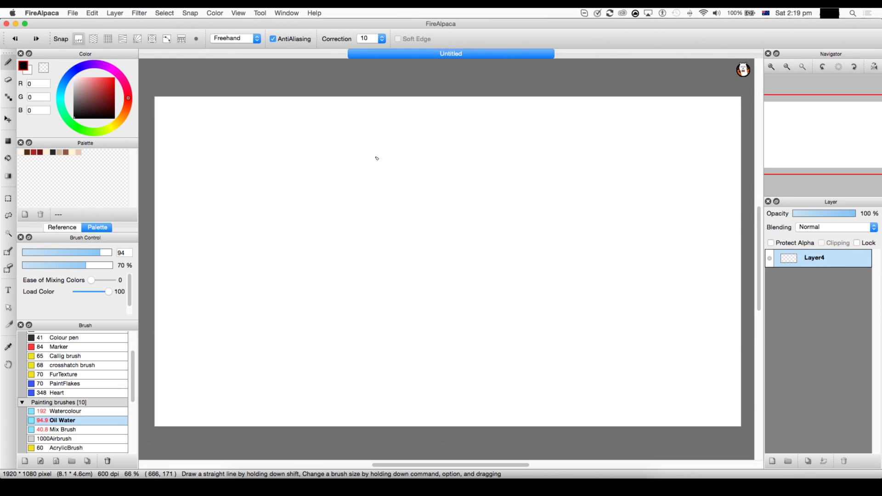
mouse_move(363, 152)
mouse_down()
mouse_move(363, 257)
mouse_move(365, 246)
mouse_up()
key(super+z)
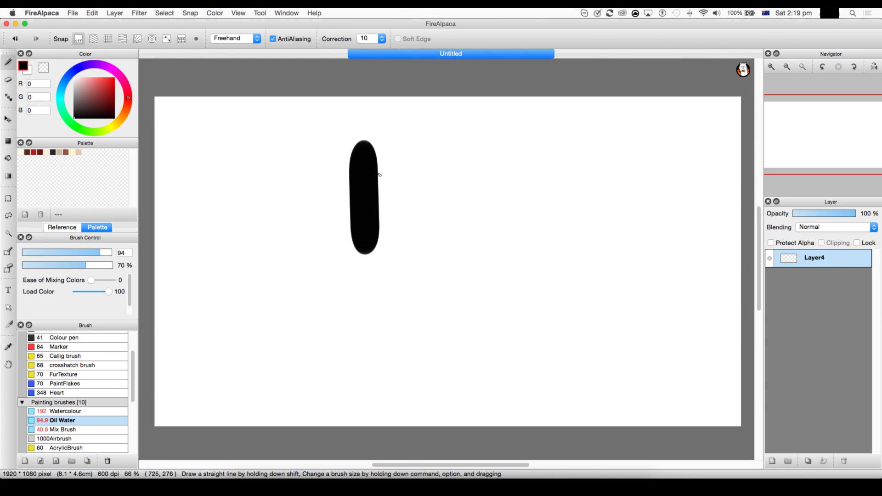
- Paint the tall right eye and a wide curved smile, then duplicate the frame
drag(510, 146, 511, 250)
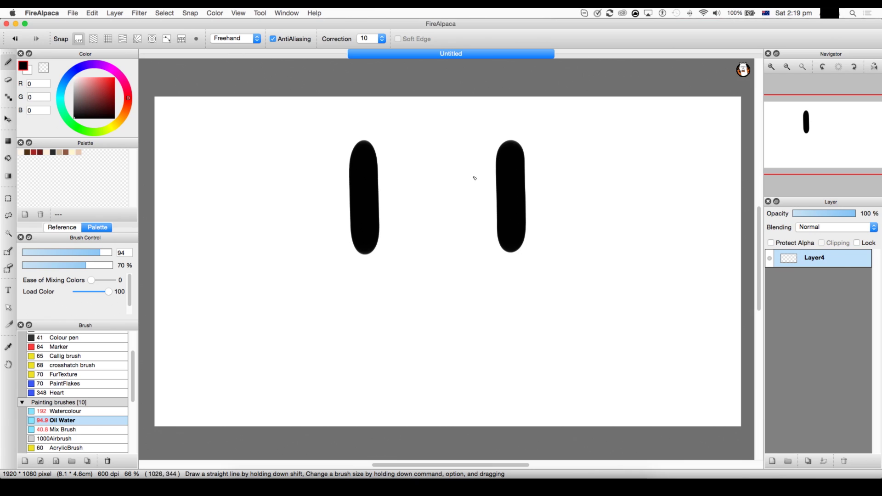
key(super+z)
drag(495, 138, 497, 248)
key(super+z)
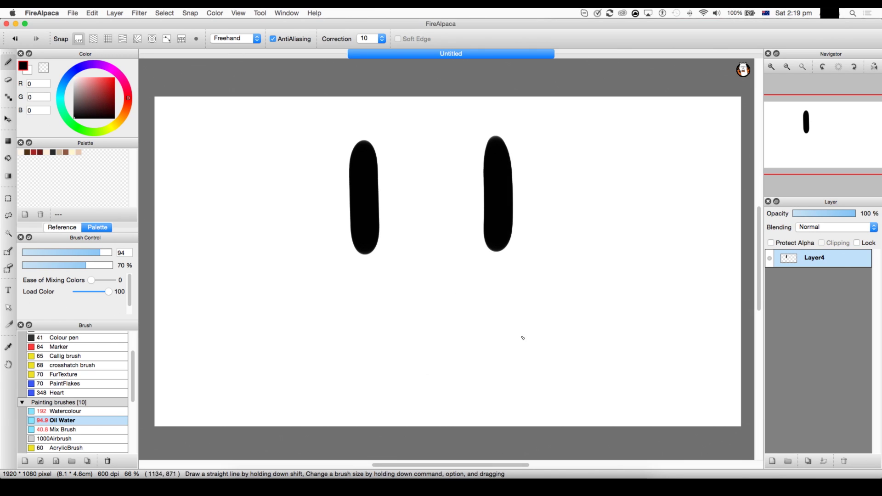
drag(526, 331, 308, 333)
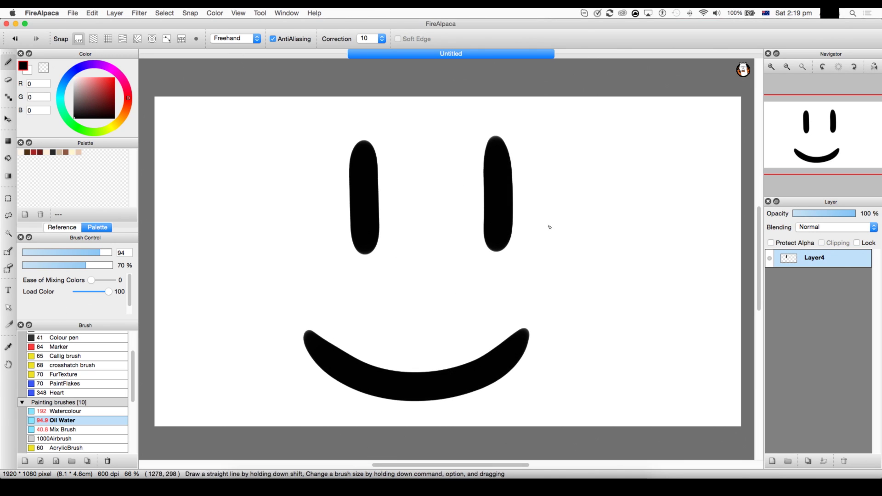
click(805, 462)
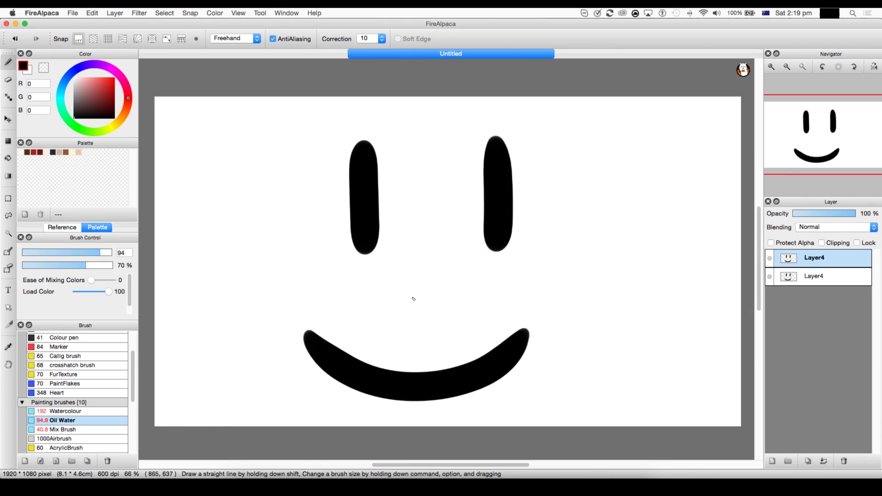
- Erase the tops of both eyes with a size-185 eraser, comparing before and after
key(e)
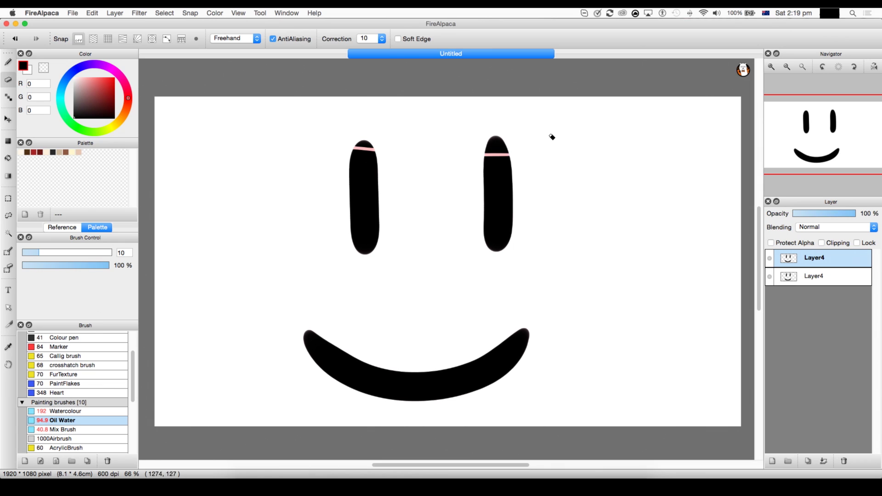
drag(38, 253, 112, 253)
drag(339, 147, 632, 148)
key(super+z)
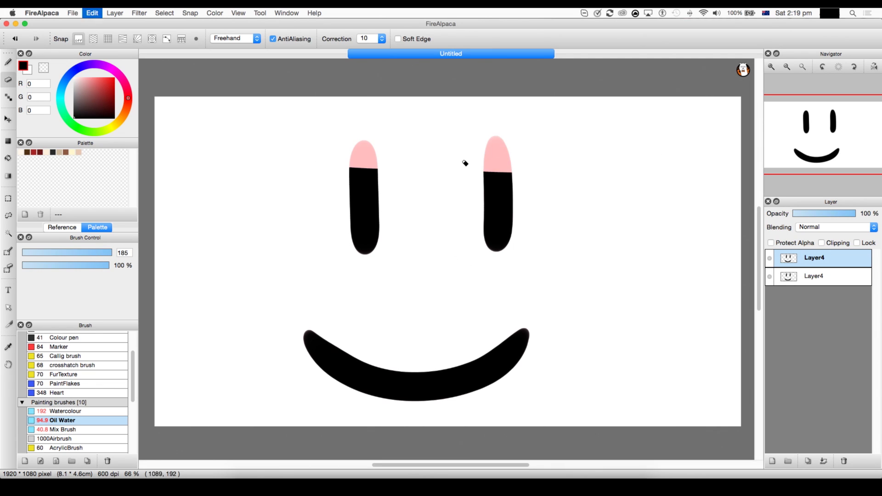
key(super+shift+z)
key(super+z)
key(super+shift+z)
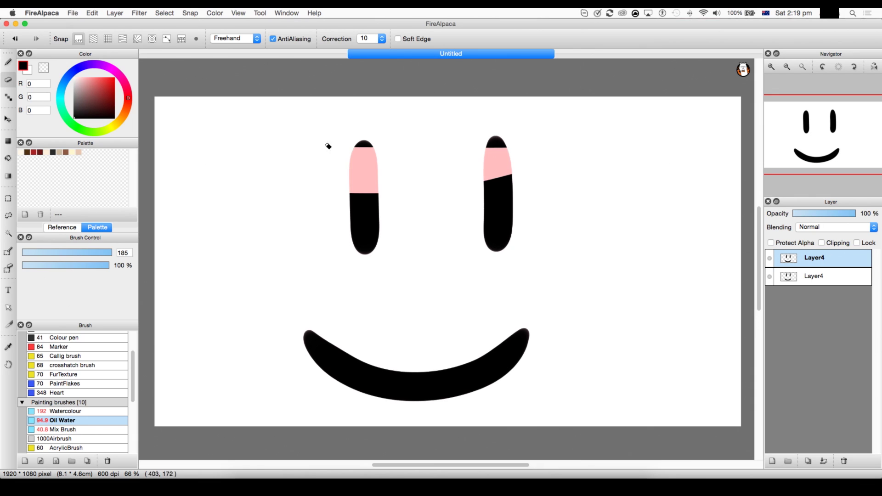
key(super+z)
key(super+shift+z)
key(super+z)
key(super+shift+z)
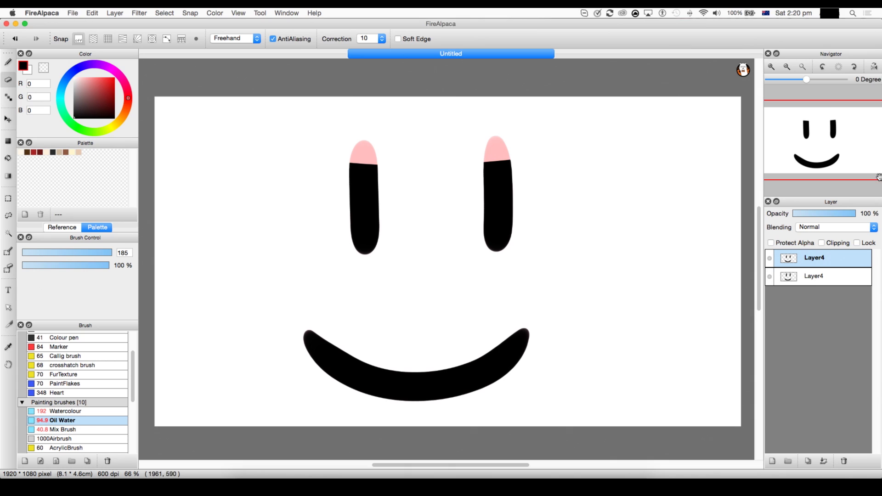
- Duplicate the face frame twice, erasing more off the eye tops on each copy
click(808, 460)
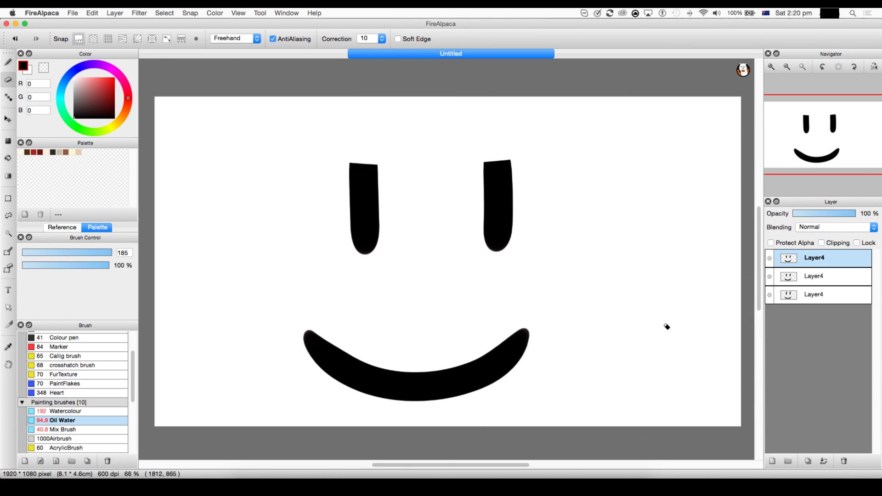
key(super+z)
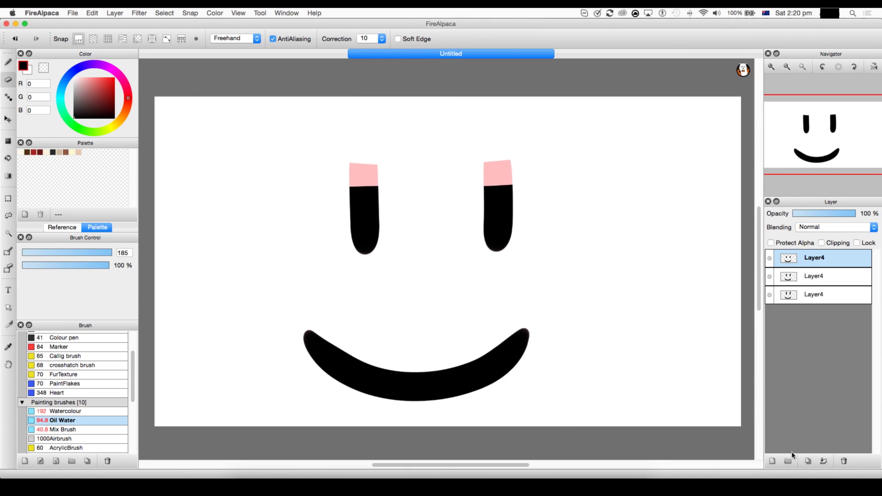
click(809, 461)
mouse_move(291, 189)
mouse_down()
mouse_move(579, 199)
mouse_move(347, 205)
mouse_up()
key(super+z)
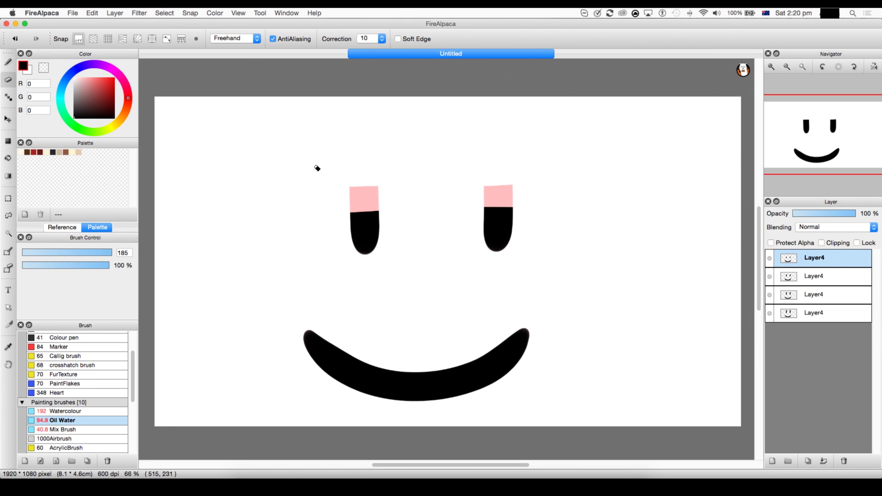
click(809, 462)
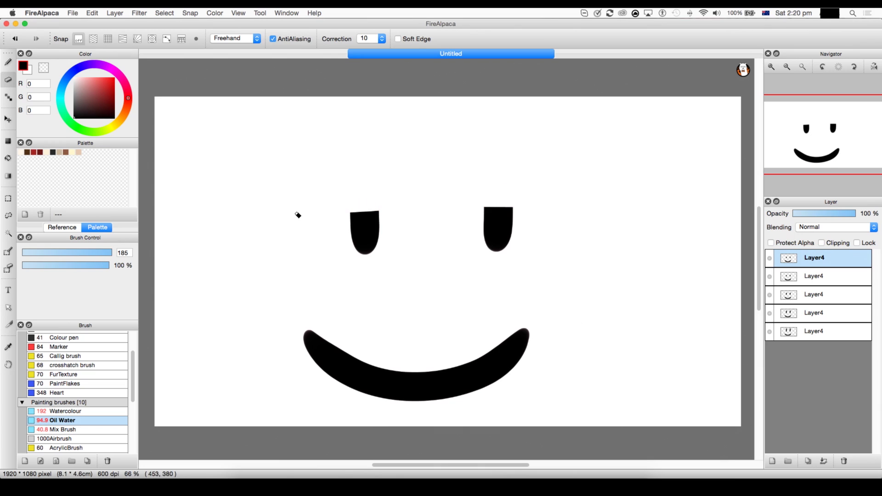
drag(297, 215, 629, 222)
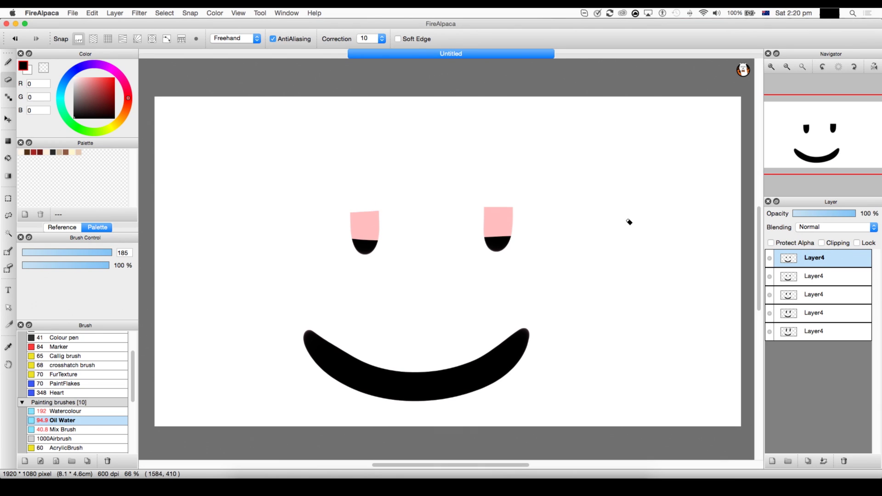
- Duplicate once more and draw both eyes as flat closed ellipses with the pen
click(808, 461)
key(b)
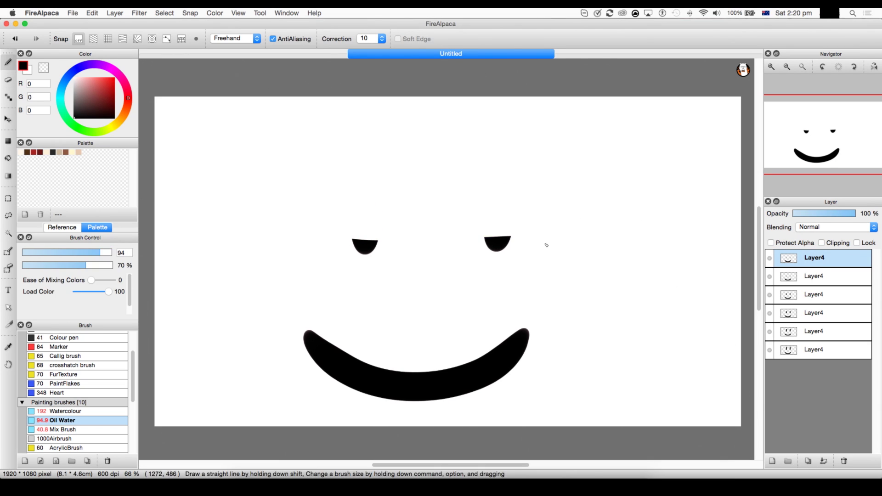
mouse_move(546, 244)
mouse_down()
mouse_move(441, 253)
mouse_move(555, 242)
mouse_move(521, 235)
mouse_up()
key(super+z)
key(super+z)
drag(457, 244, 562, 239)
drag(355, 245, 305, 246)
key(super+z)
drag(396, 245, 309, 244)
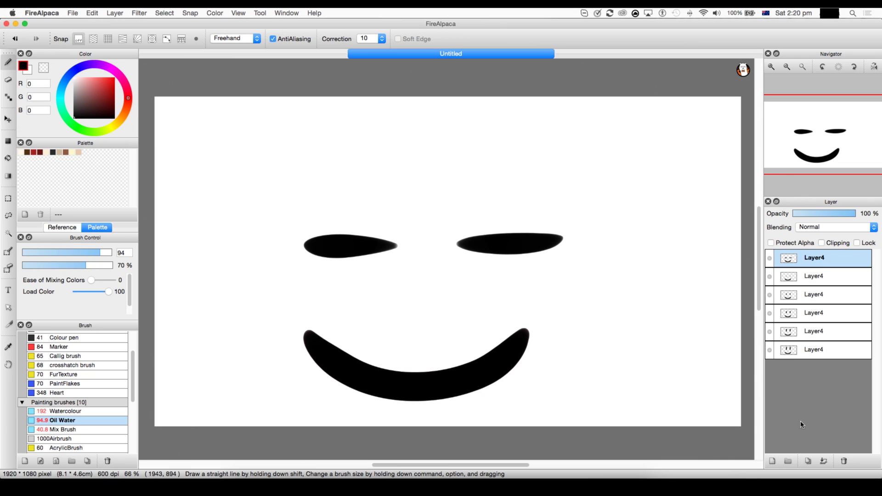
click(815, 350)
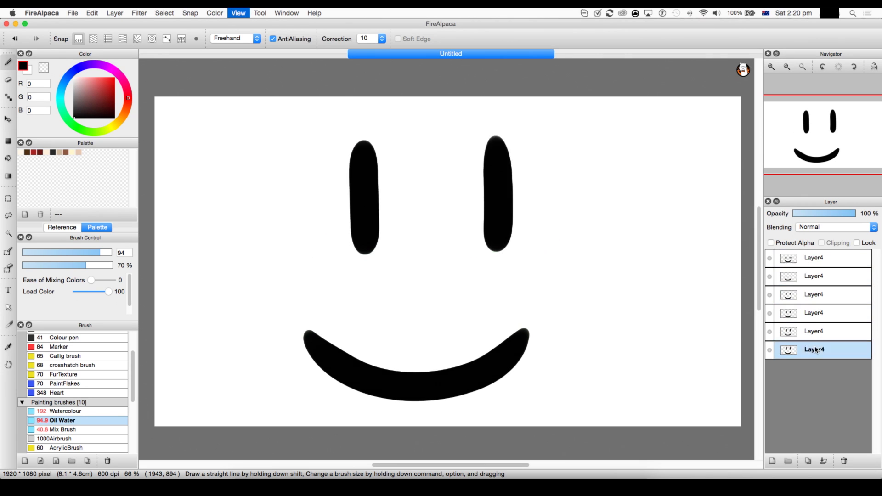
click(238, 13)
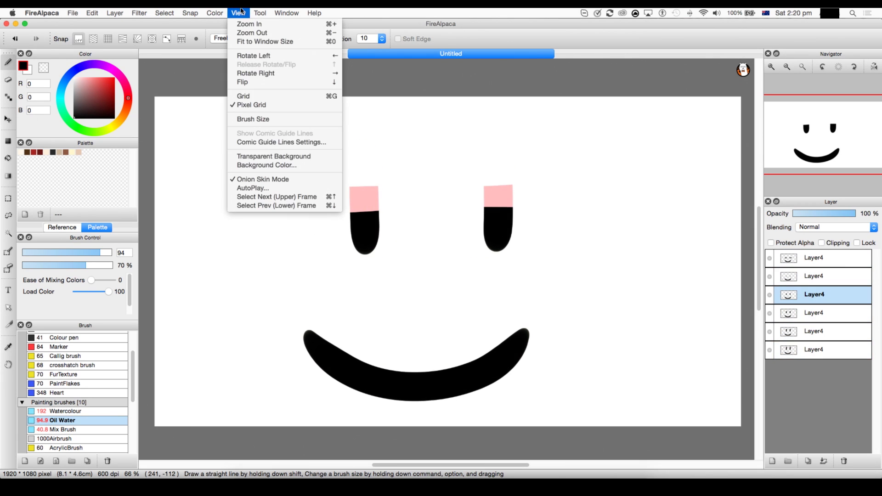
click(264, 193)
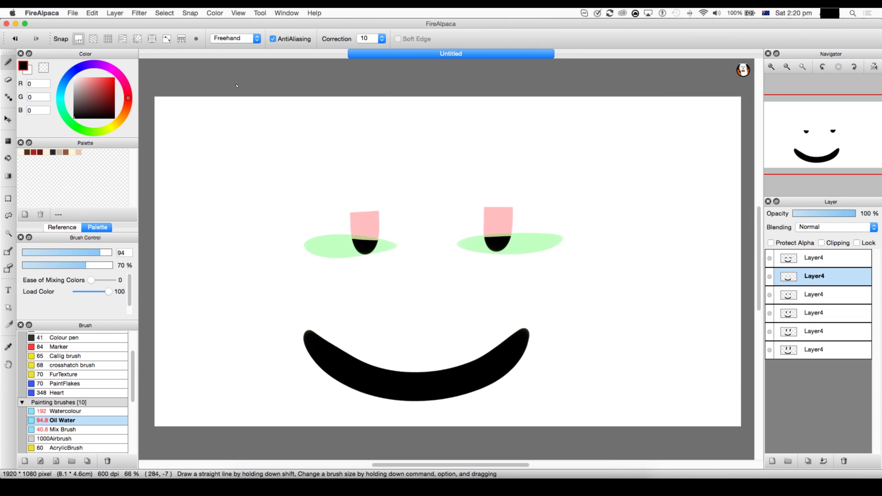
click(238, 13)
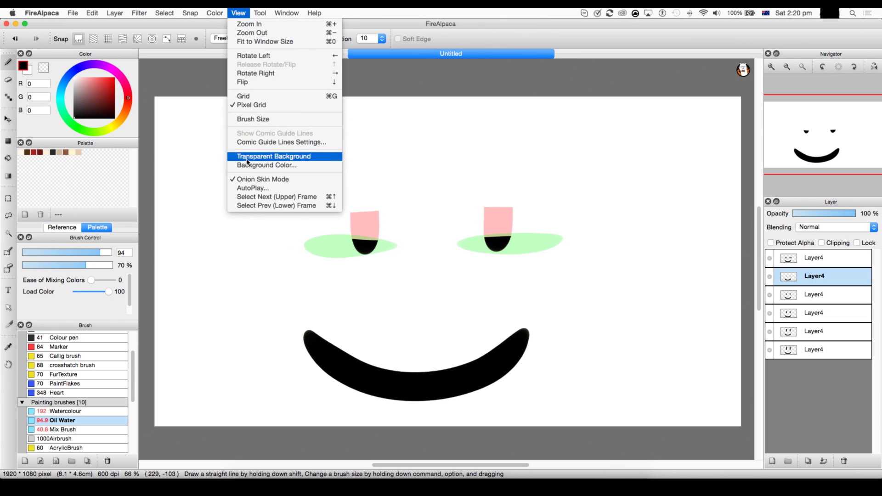
click(253, 188)
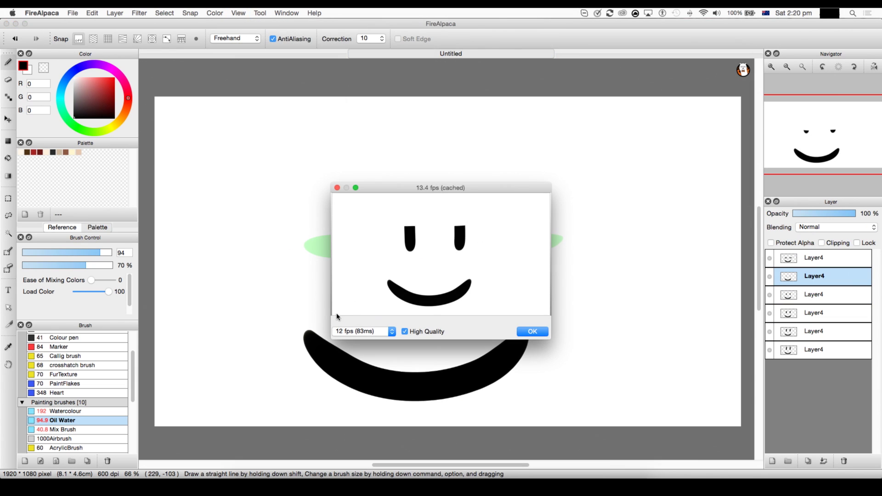
click(530, 331)
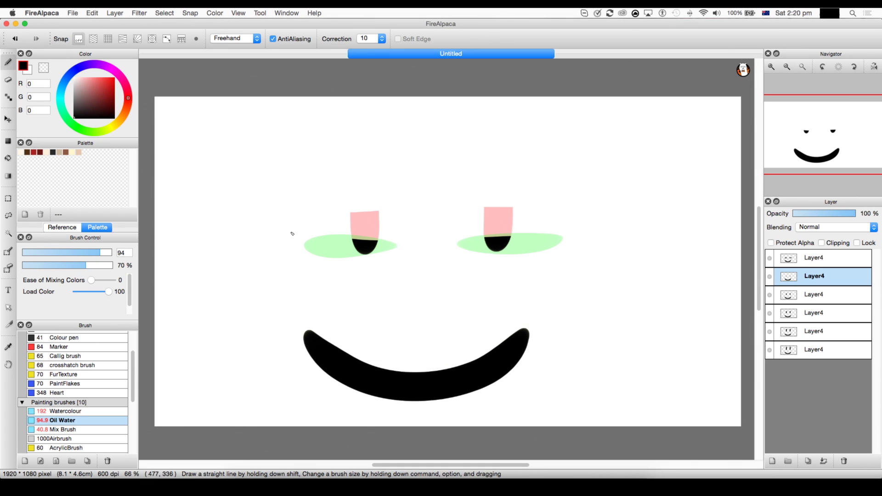
key(Up)
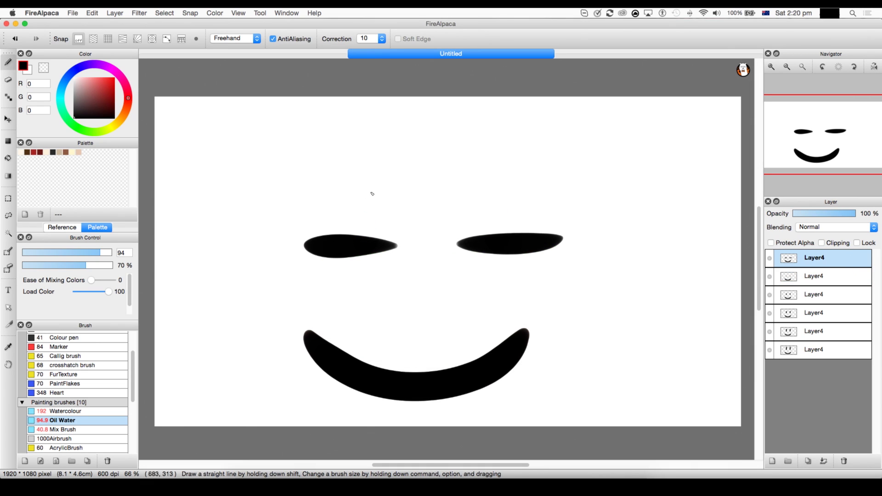
- Delete the Layer4 blink frames and the old face layer, leaving a new empty layer
click(811, 349)
click(839, 460)
click(839, 460)
click(839, 459)
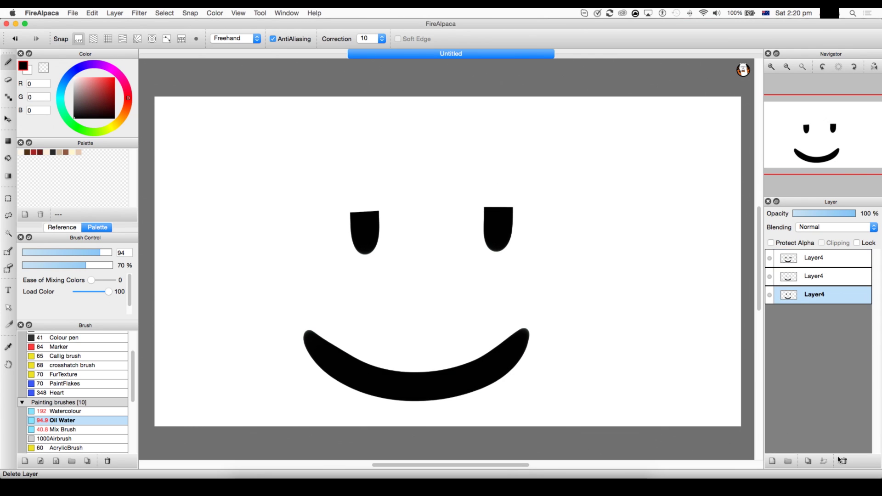
click(839, 459)
click(839, 459)
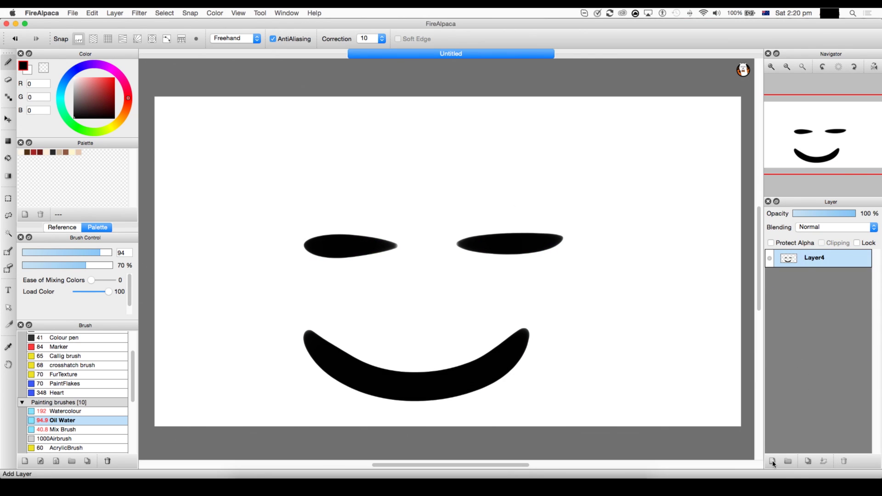
click(773, 462)
click(826, 460)
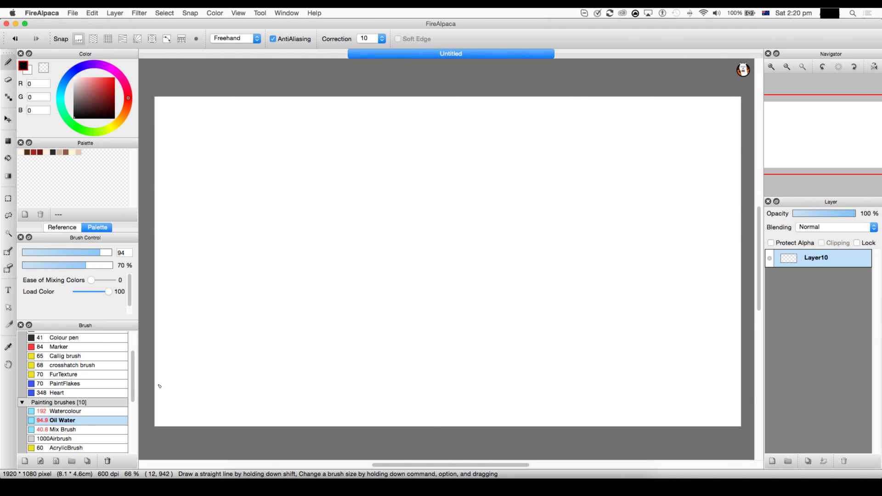
- Draw a thick black ground line across the lower part of the new layer
drag(155, 385, 747, 349)
key(super+z)
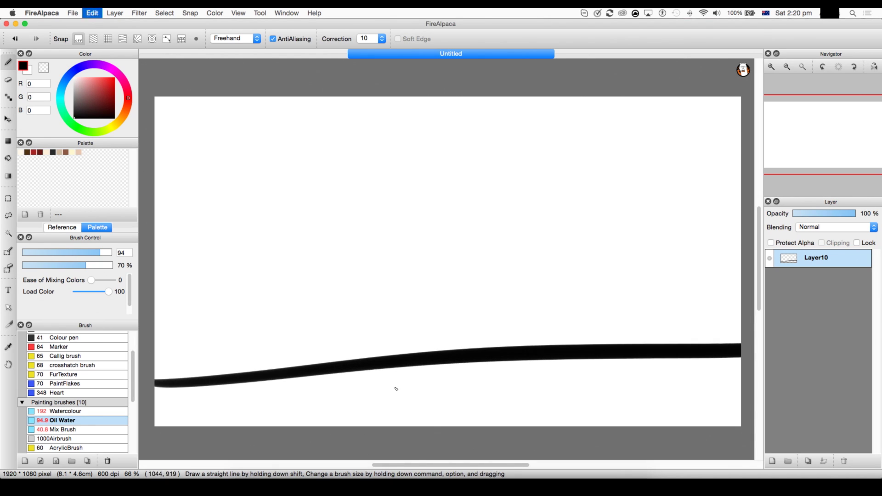
drag(164, 388, 837, 407)
key(super+z)
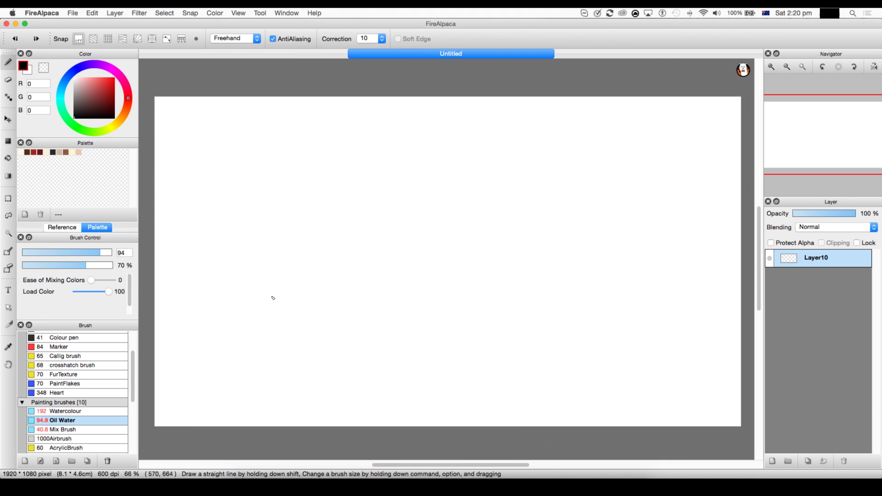
key(super+alt+Right)
key(super+equal)
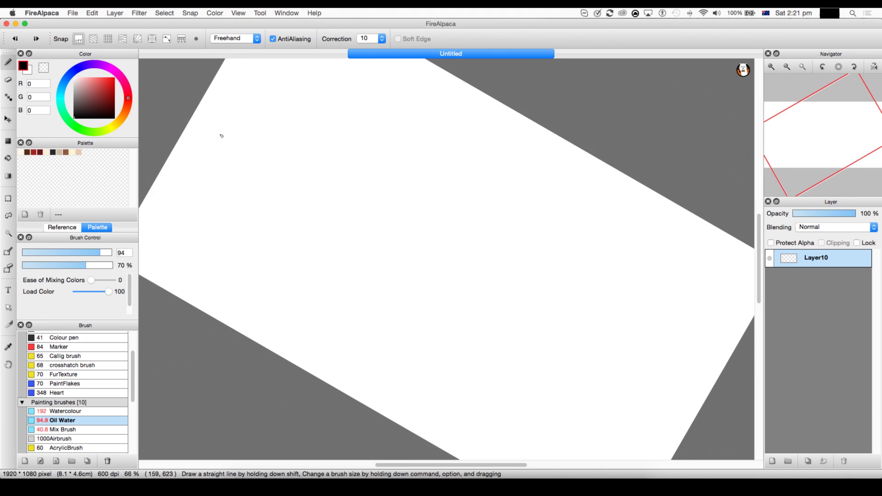
key(super+minus)
key(super+minus)
key(super+minus)
drag(206, 198, 404, 315)
key(super+alt+Up)
key(super+minus)
key(super+minus)
key(super+minus)
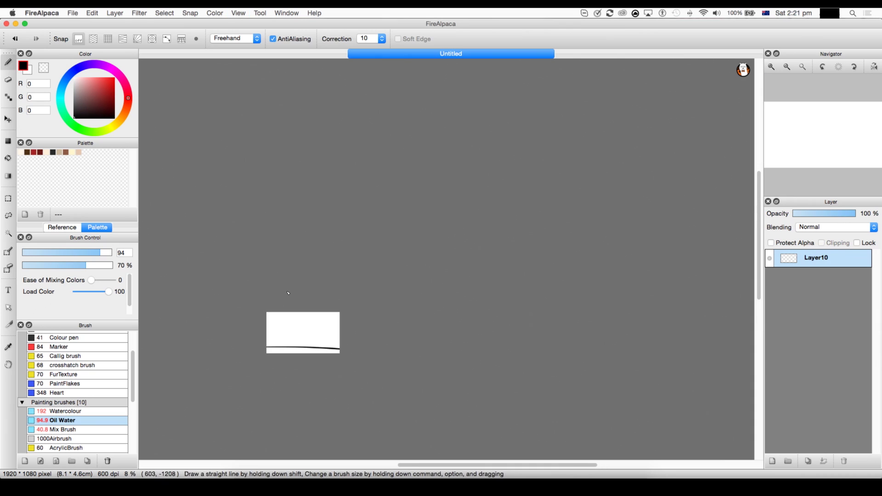
key(super+equal)
key(super+equal)
key(super+equal)
key(super+equal)
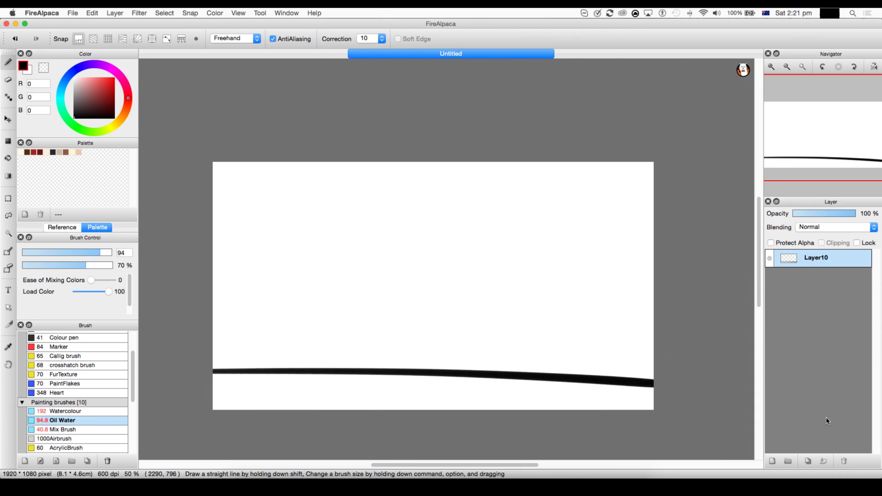
- Add Layer11 with a black ball on the line's left end, then preview with View > AutoPlay
click(773, 461)
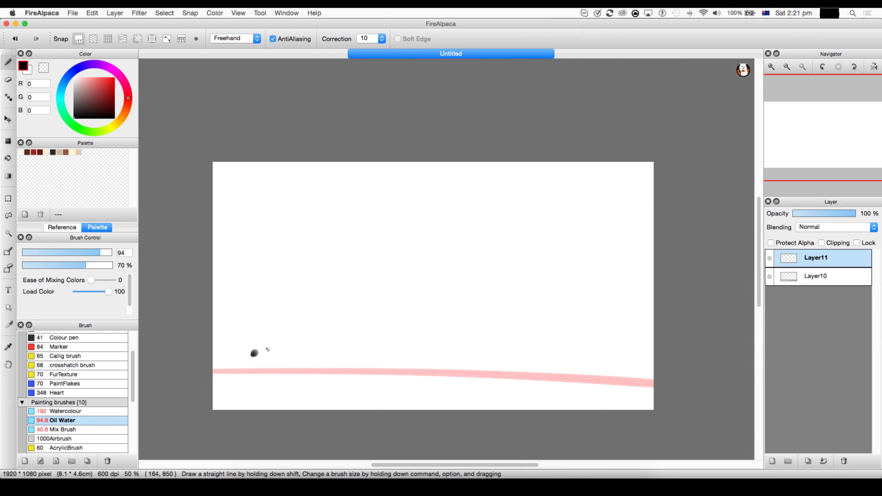
drag(268, 351, 261, 353)
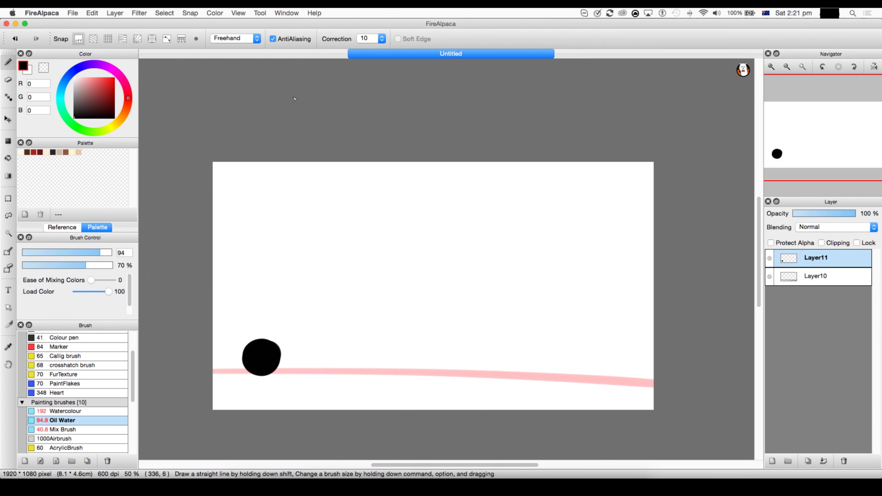
click(238, 13)
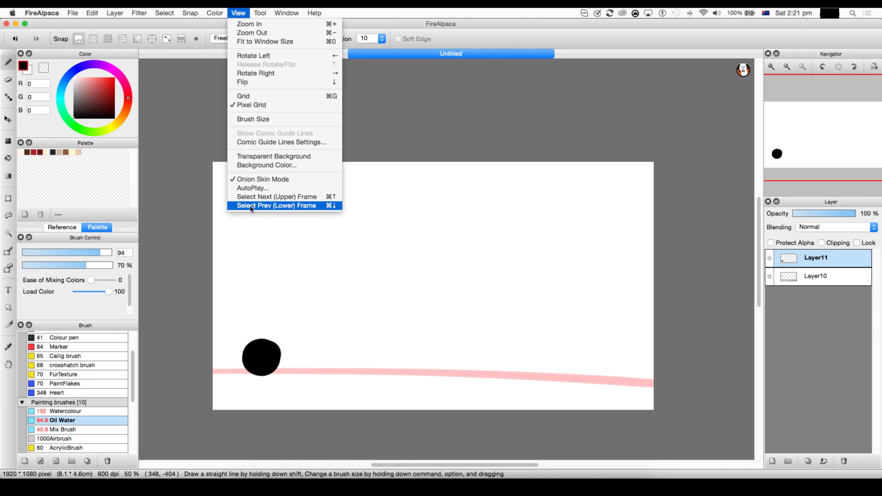
click(253, 188)
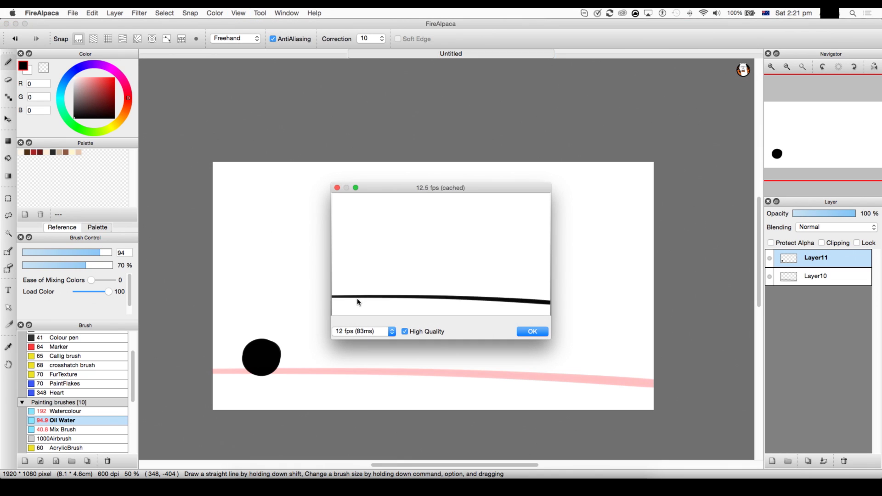
click(337, 188)
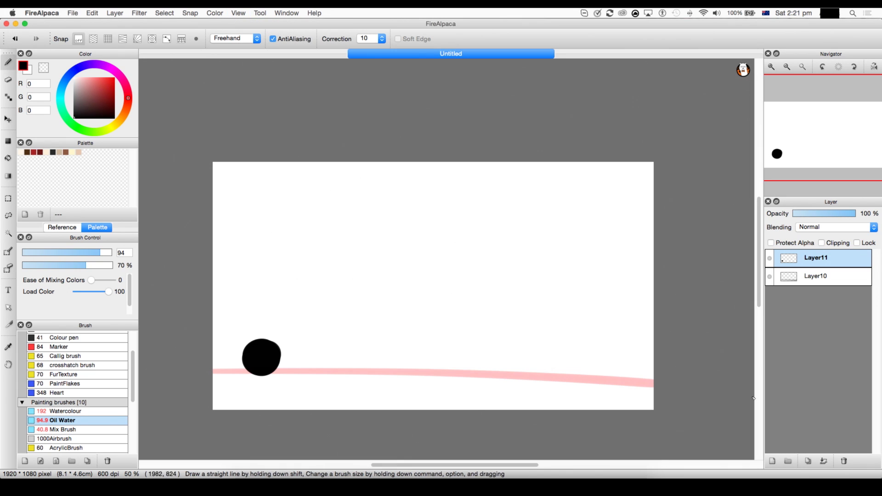
- Move Layer10 and Layer11 into a new Folder12, collapse it, and duplicate the folder
click(789, 460)
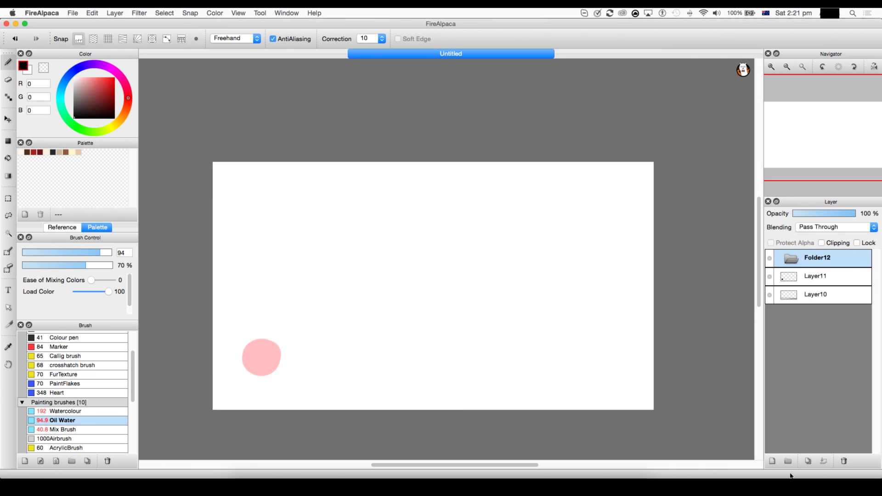
drag(820, 295, 815, 271)
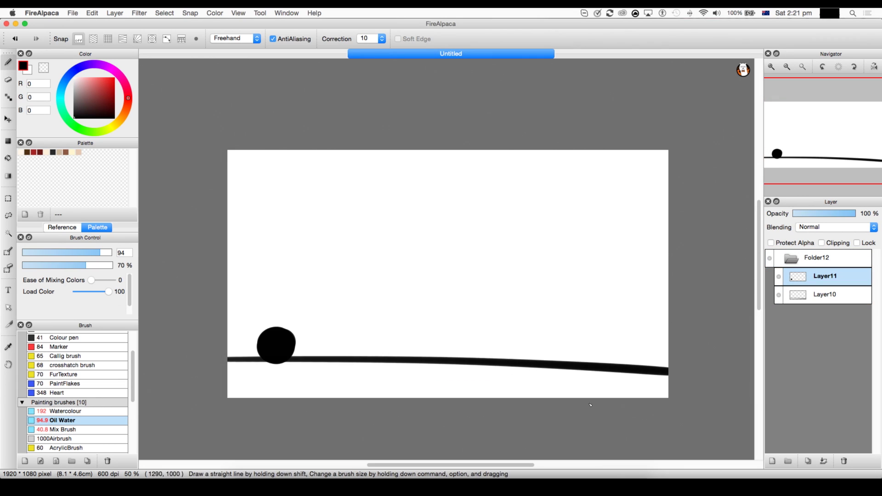
click(832, 262)
click(799, 261)
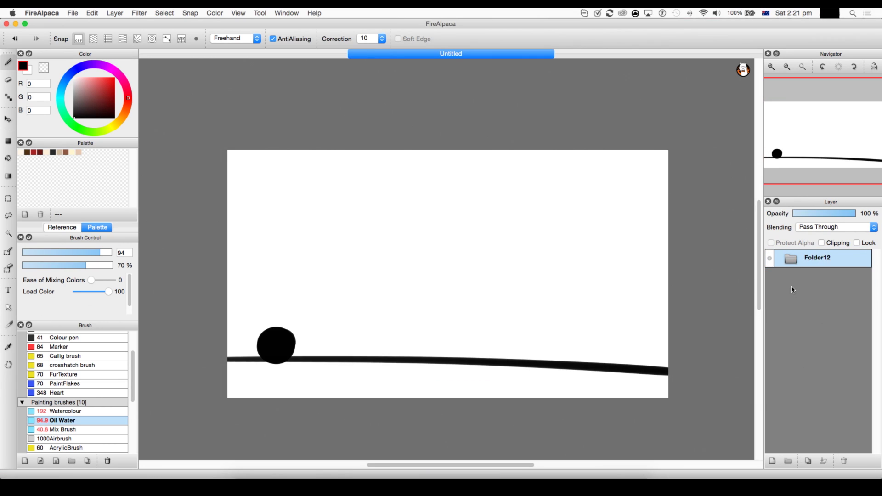
click(808, 461)
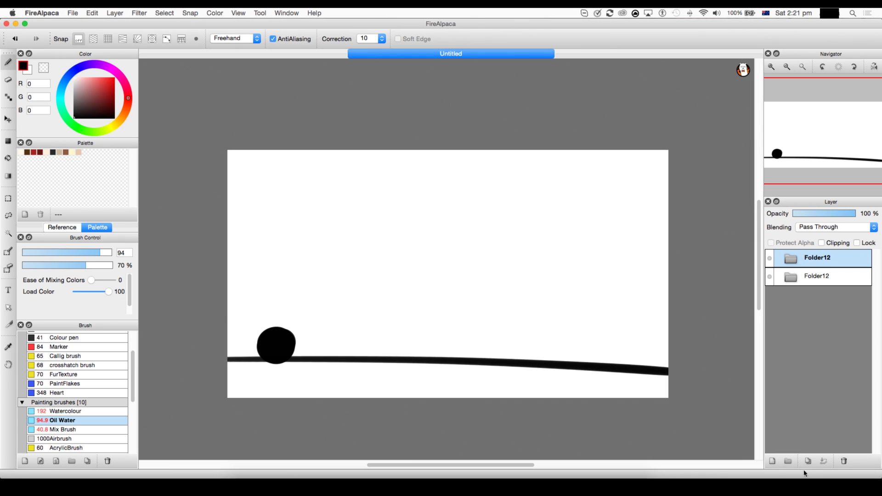
- In the duplicated folder, move the Layer11 ball slightly right with the Move tool
click(798, 266)
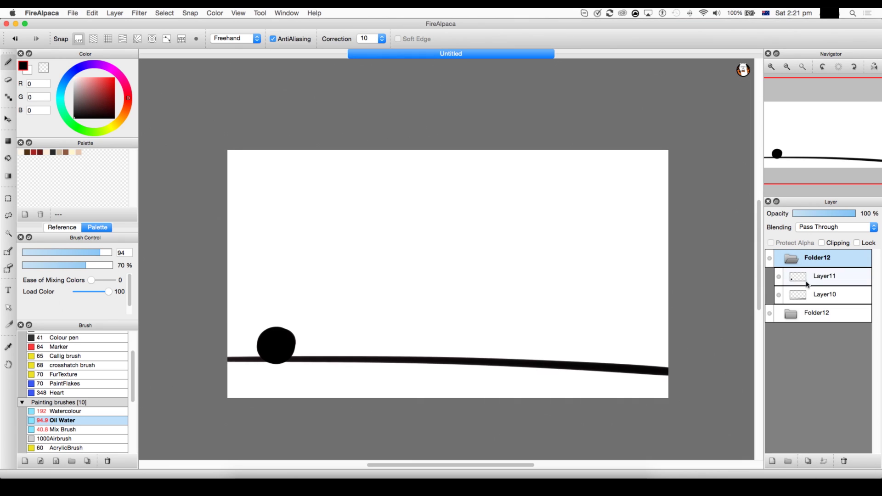
click(809, 281)
key(v)
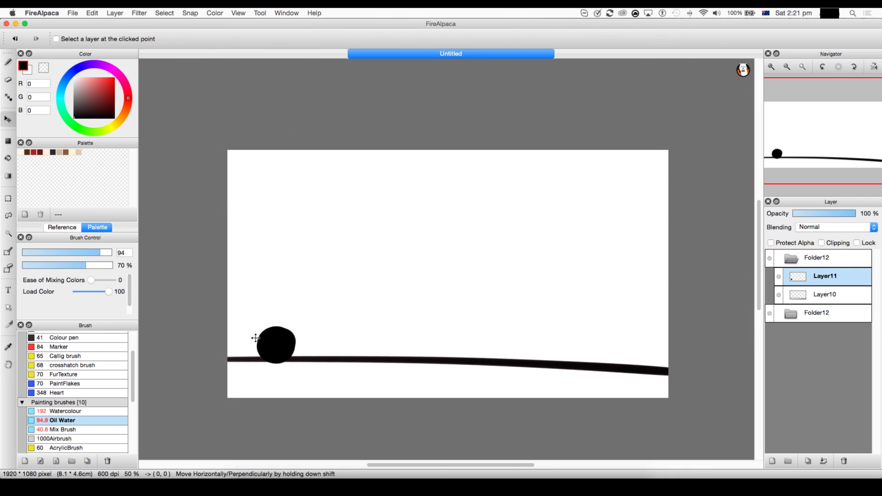
drag(274, 358, 297, 356)
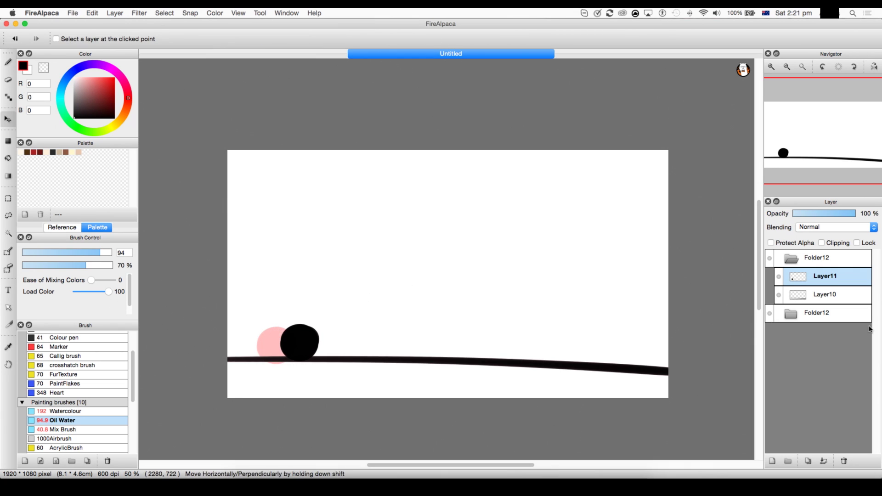
- Duplicate the top folder as a new frame and shift its ball further right
click(821, 261)
click(797, 265)
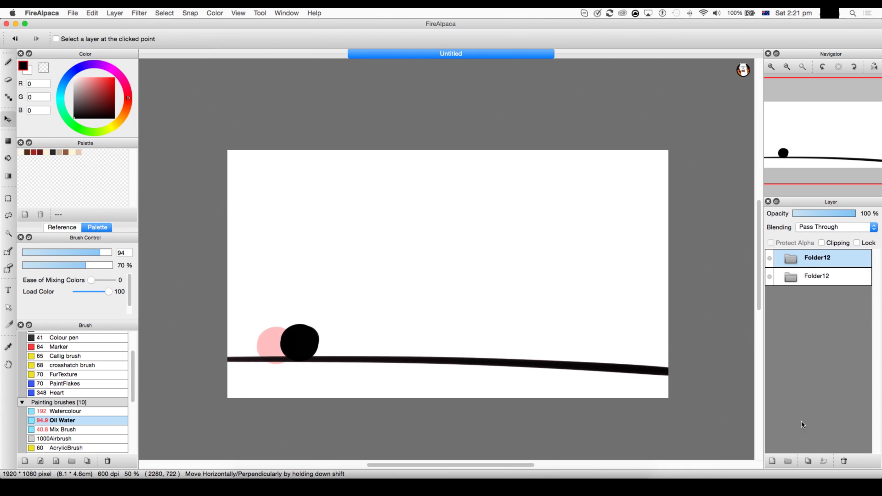
click(807, 461)
click(799, 267)
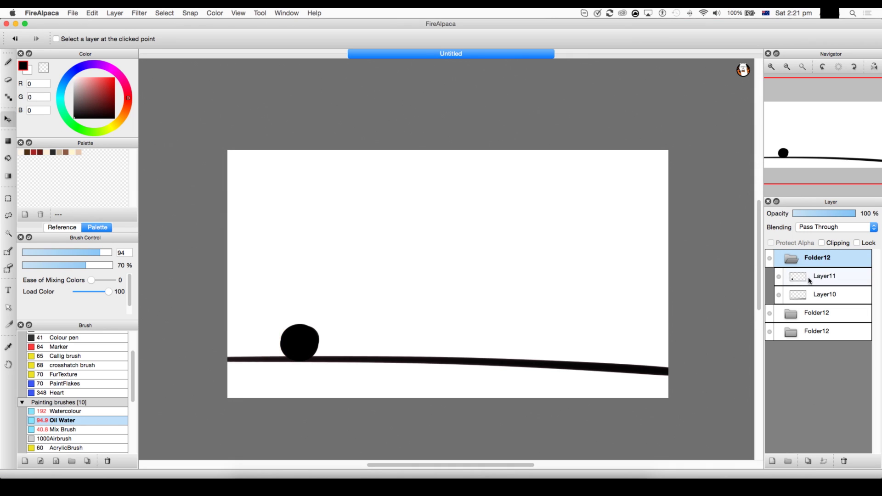
click(809, 280)
drag(255, 313, 282, 321)
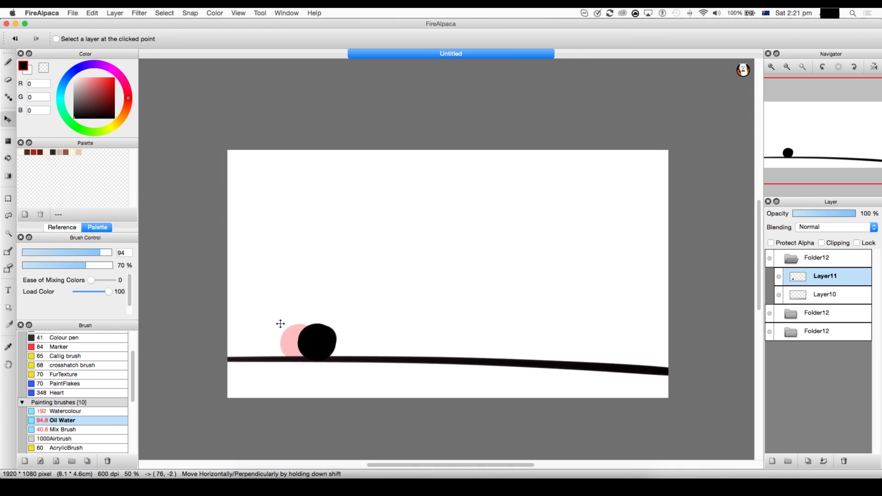
- Nudge the top frame's ball about 43 px further right and check the frames
click(814, 264)
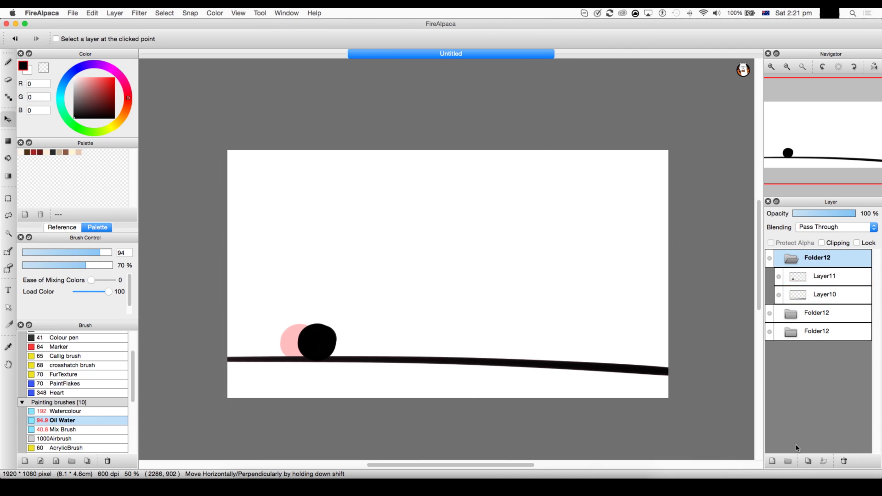
click(788, 461)
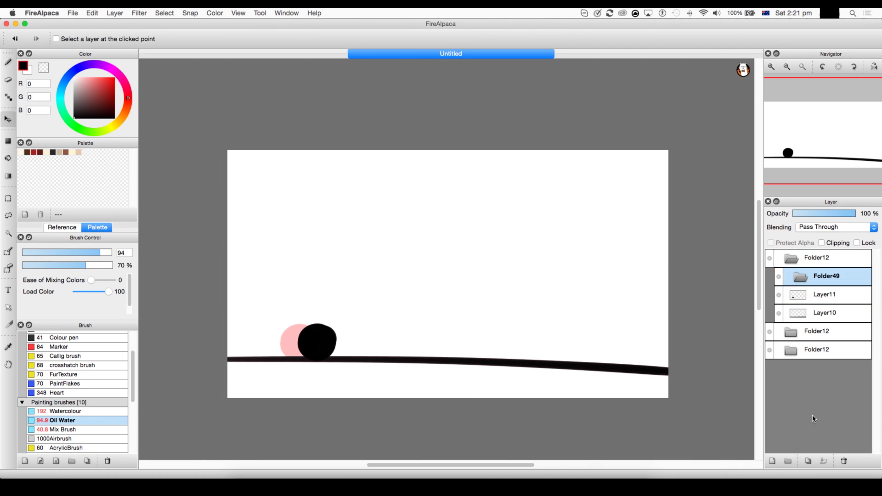
key(ctrl+z)
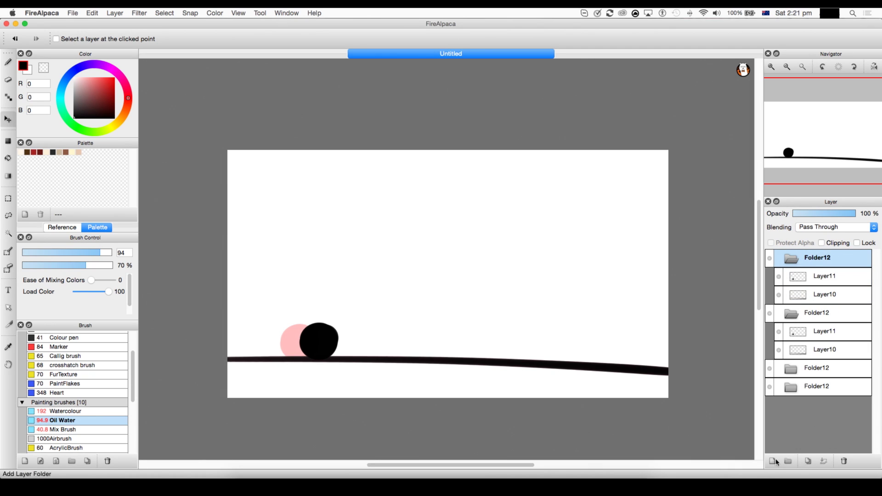
click(829, 277)
drag(285, 311, 305, 311)
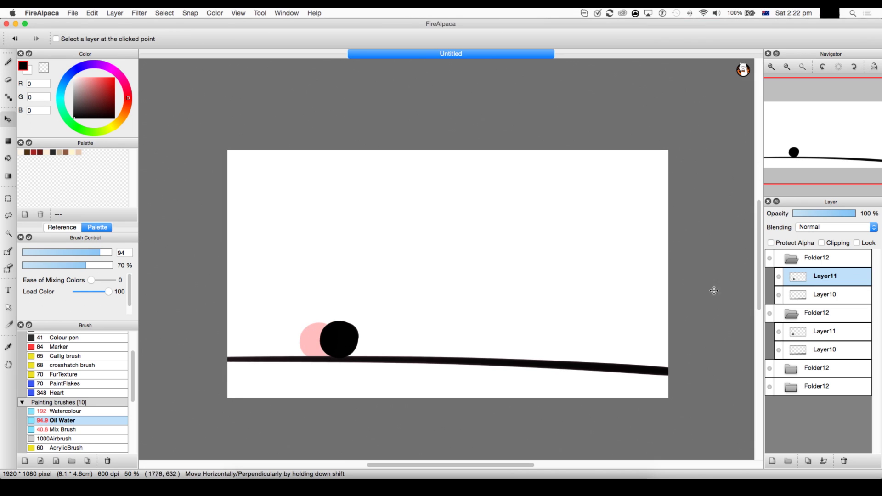
click(795, 371)
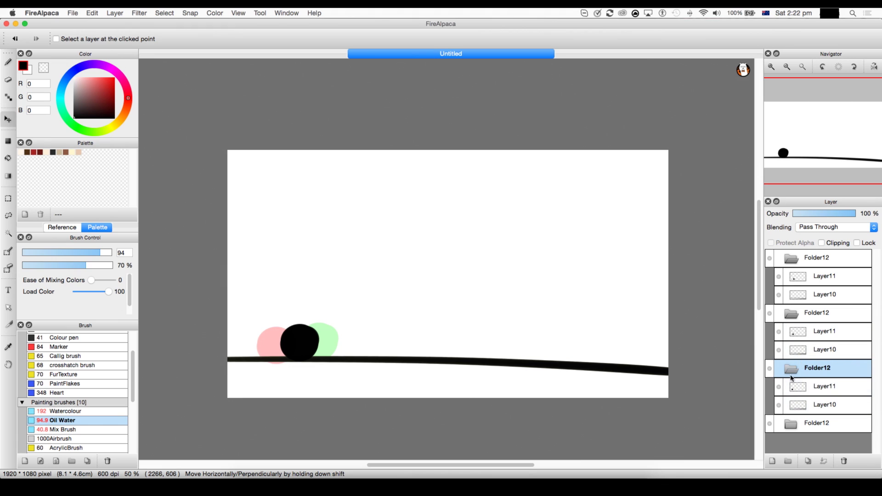
click(796, 263)
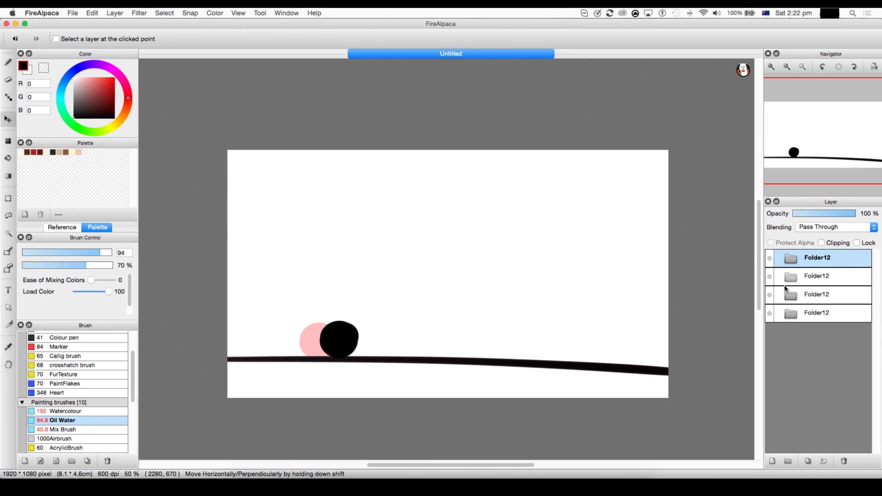
- Preview the four Folder12 frames as a 12 fps animation with View > AutoPlay
click(237, 13)
click(238, 13)
click(234, 12)
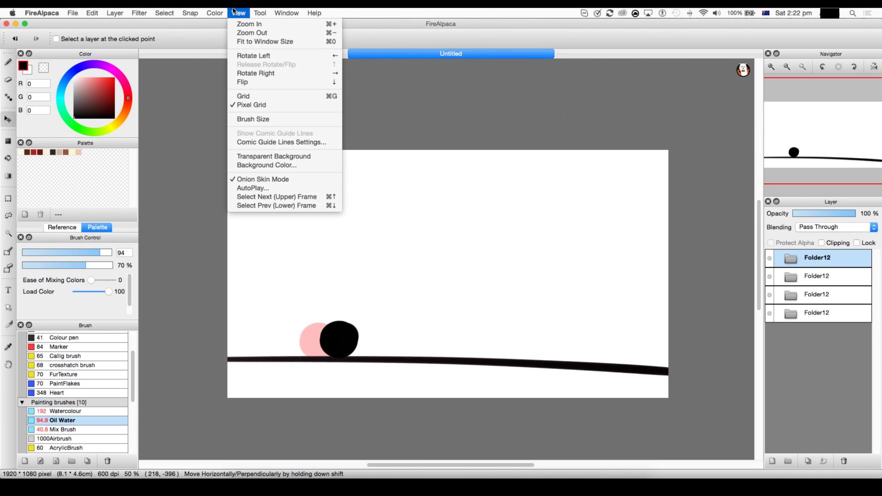
click(251, 188)
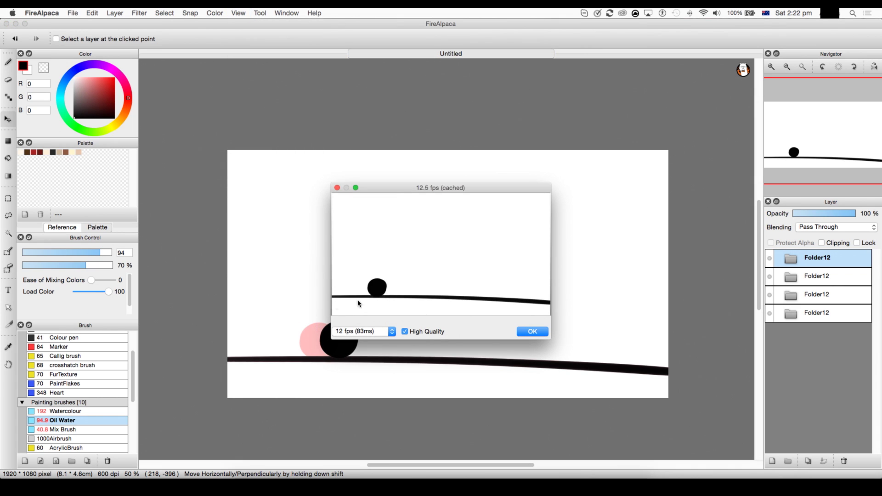
click(115, 13)
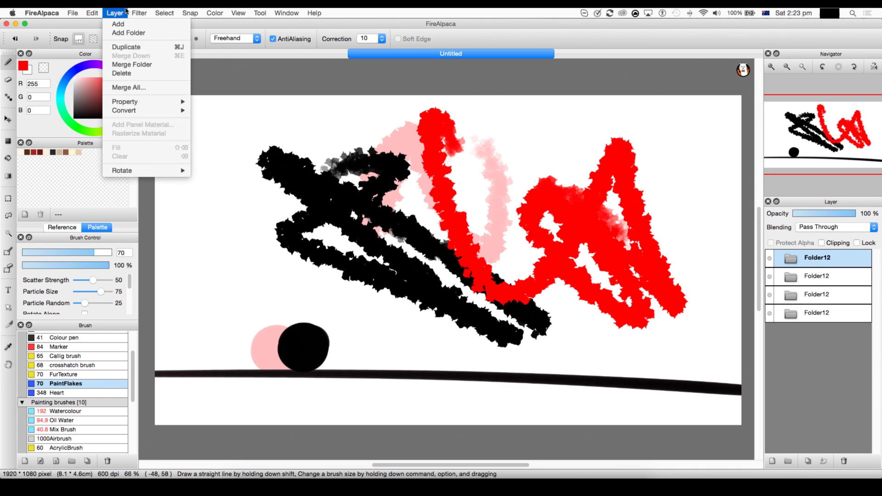
mouse_move(72, 14)
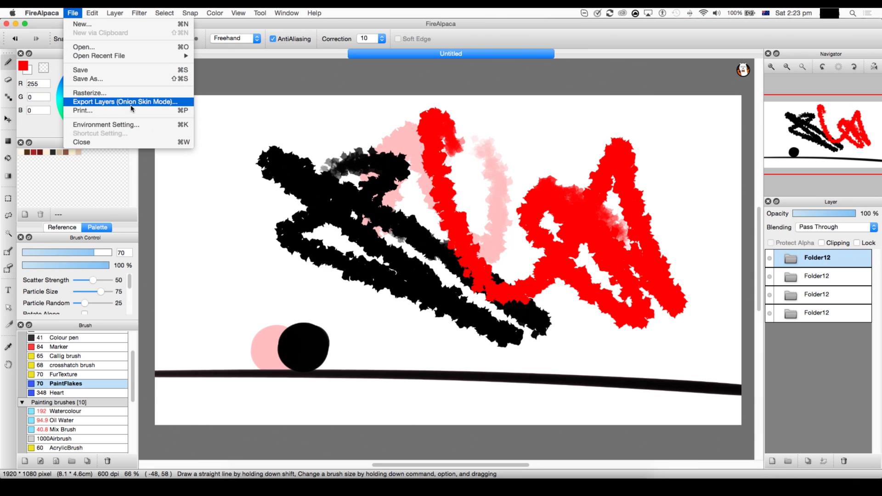
- Turn the onion skin display off and back on
mouse_move(239, 11)
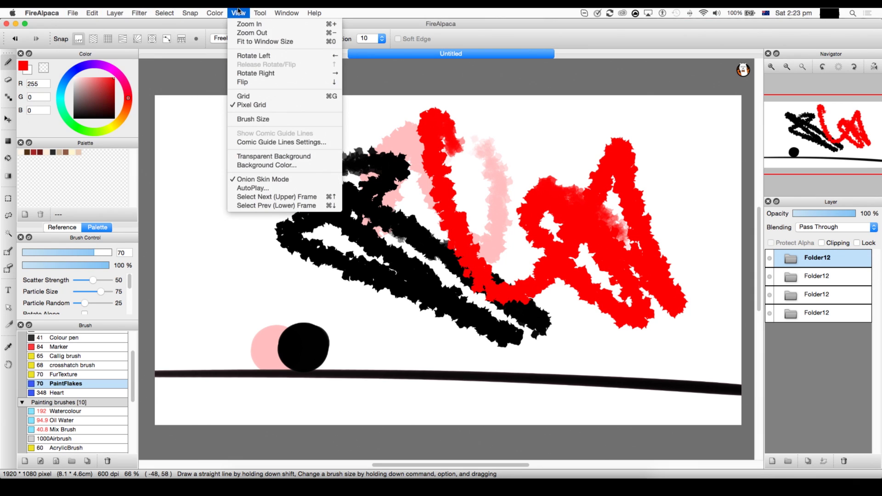
click(248, 178)
click(73, 13)
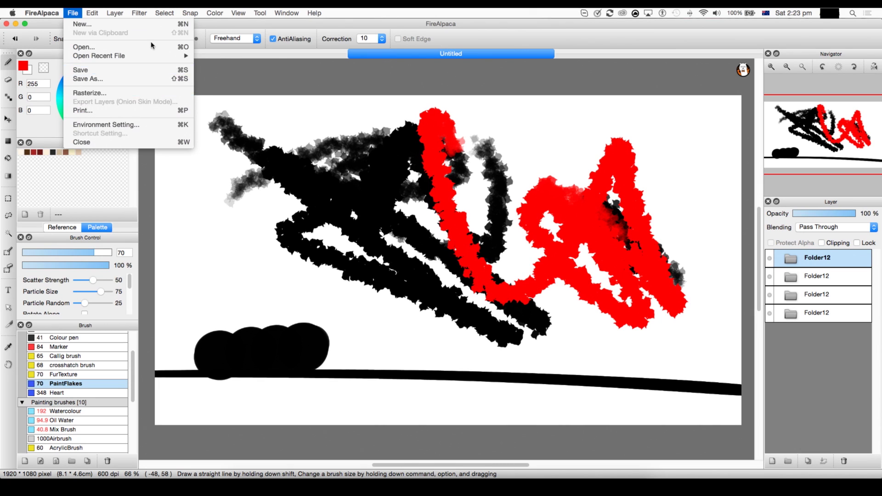
mouse_move(238, 12)
click(248, 179)
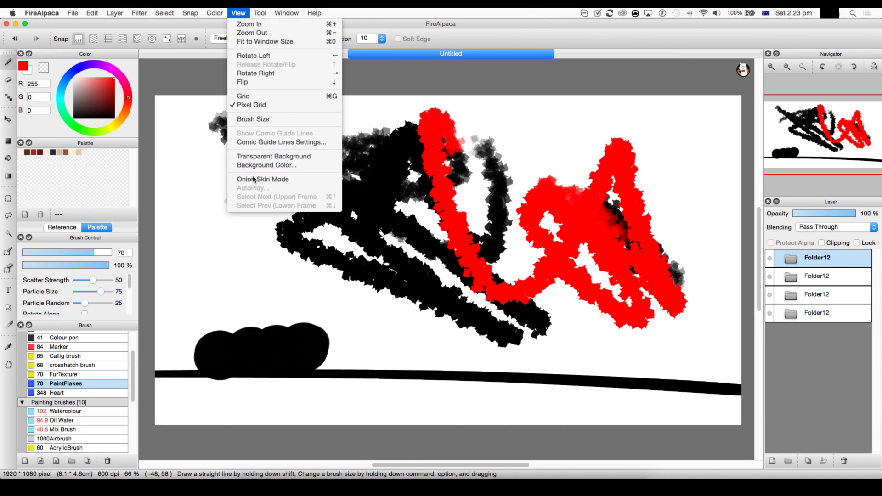
- Export the layers as PNGs into a new 'ummm' folder in GIF drafts, opening AlpacaDouga
click(71, 13)
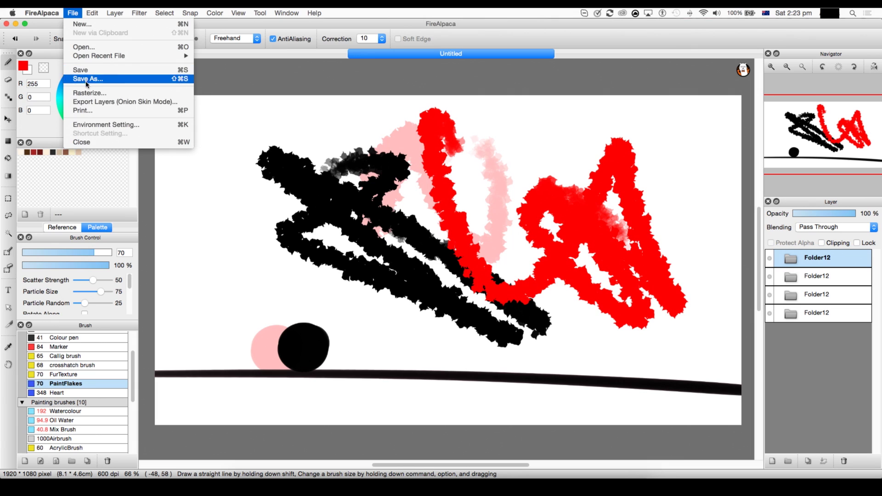
click(70, 102)
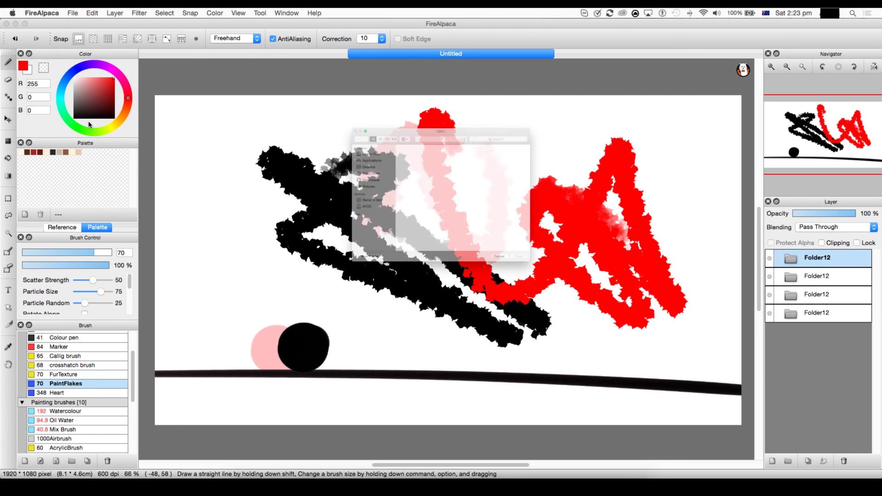
click(407, 92)
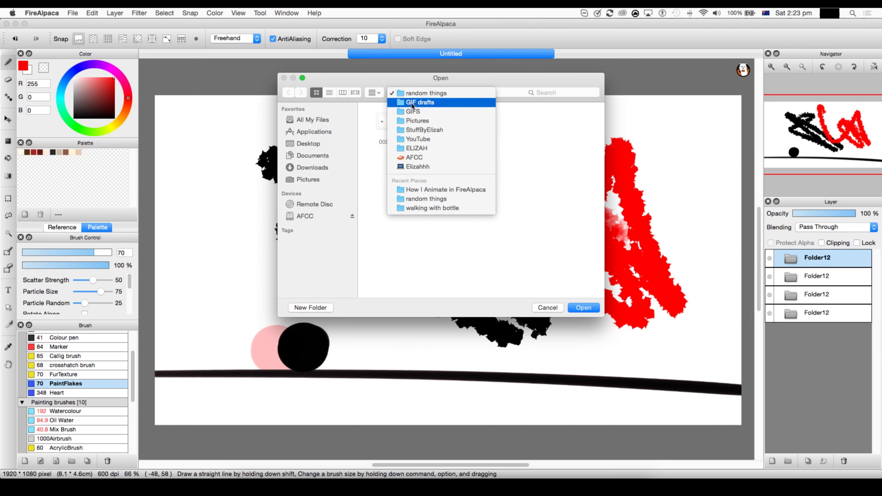
click(413, 103)
click(311, 309)
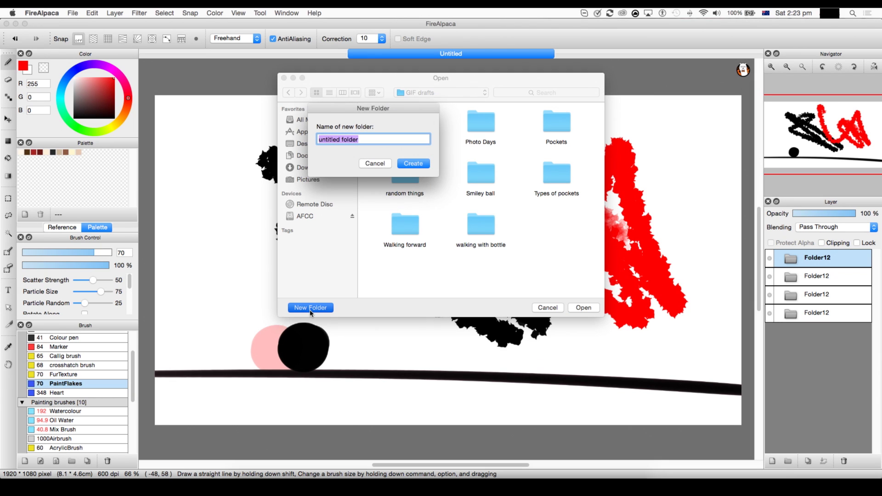
text(ummm)
key(Return)
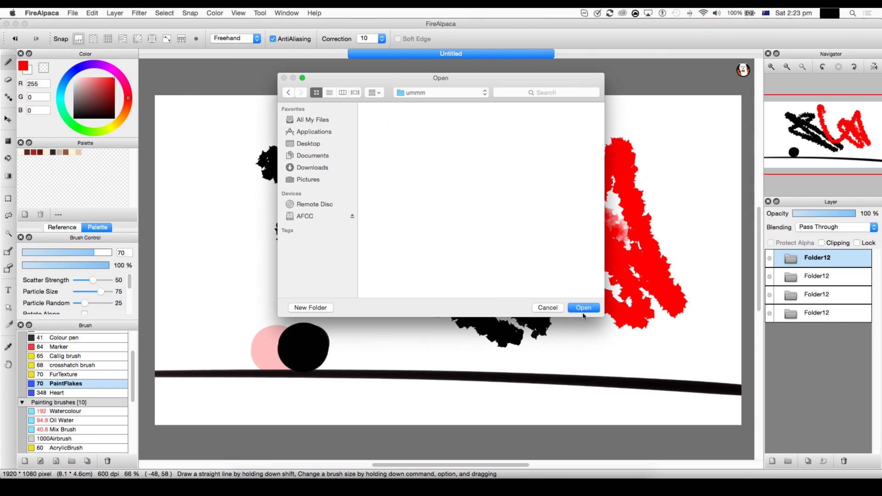
click(583, 312)
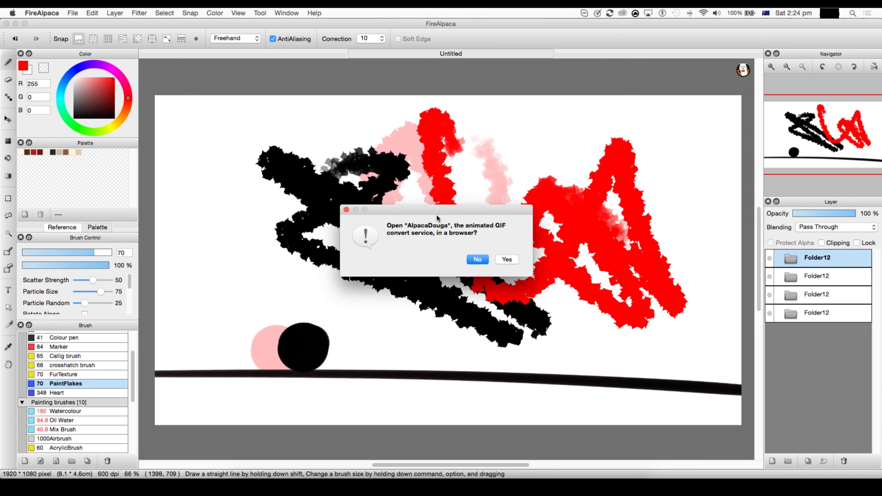
drag(437, 214, 398, 175)
click(468, 220)
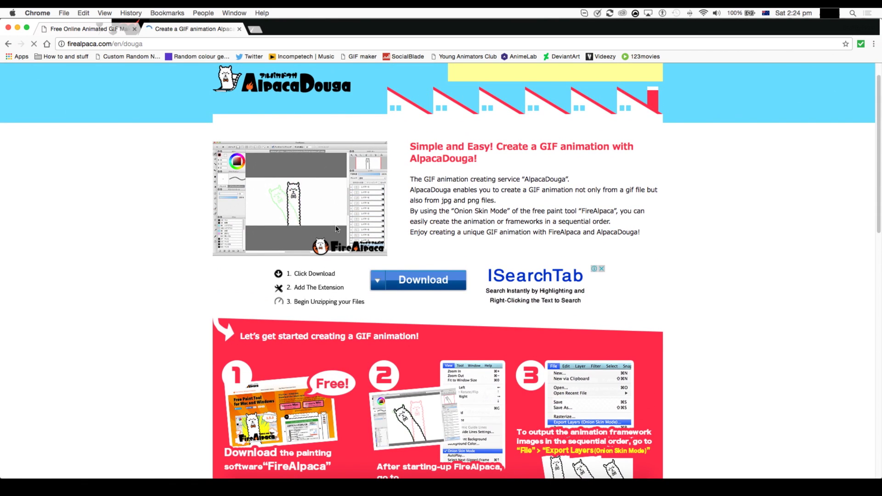
- Scroll the AlpacaDouga page down to the 'Drop files to upload' area
scroll(218, 285, down, 3)
scroll(219, 285, down, 5)
scroll(197, 218, up, 2)
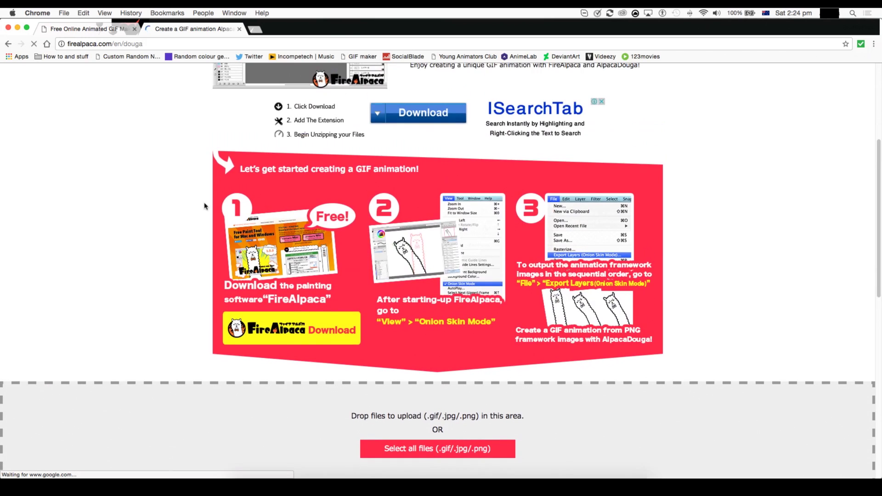
scroll(204, 202, down, 5)
scroll(244, 166, down, 5)
scroll(256, 179, up, 4)
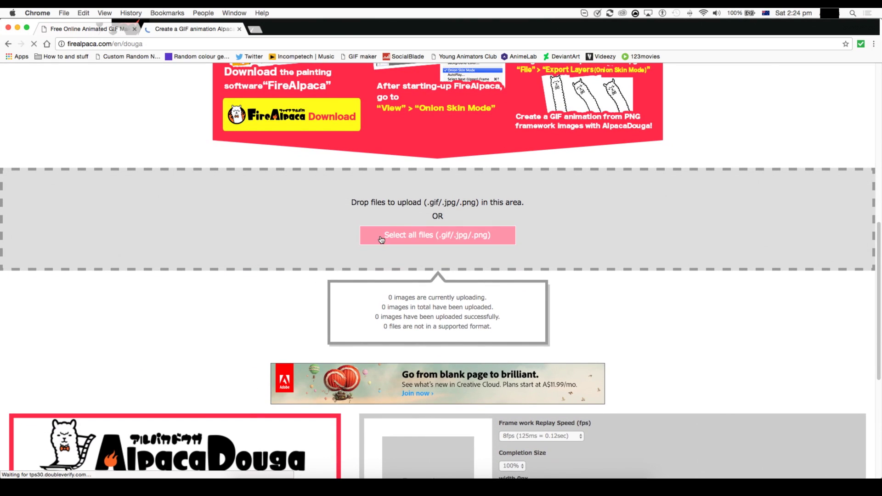
- Select 000.png to 003.png from GIF drafts/ummm in the file picker and upload them
click(407, 234)
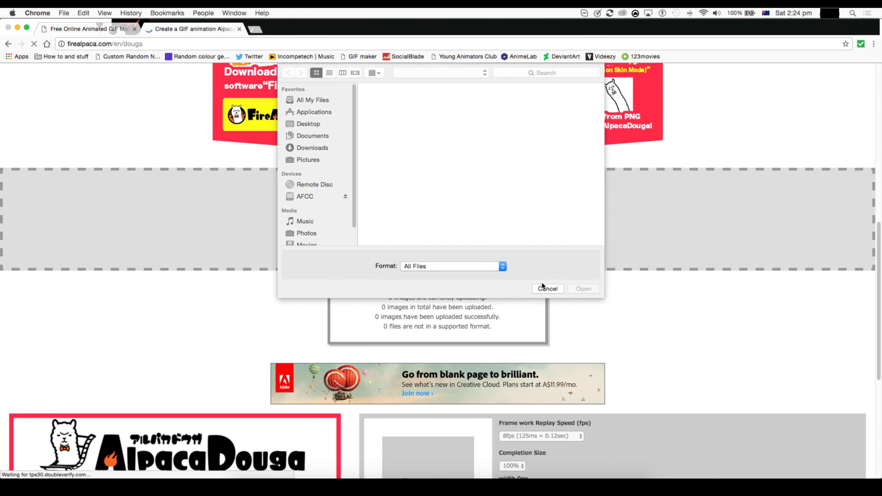
click(540, 291)
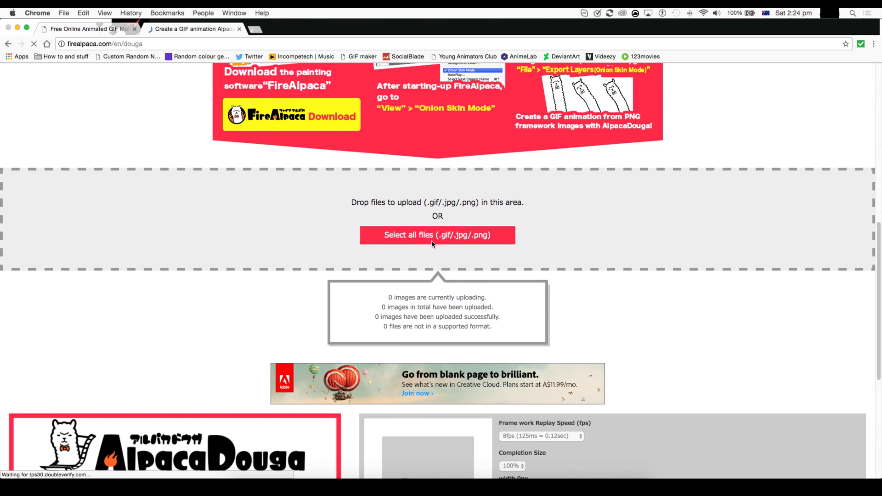
click(434, 247)
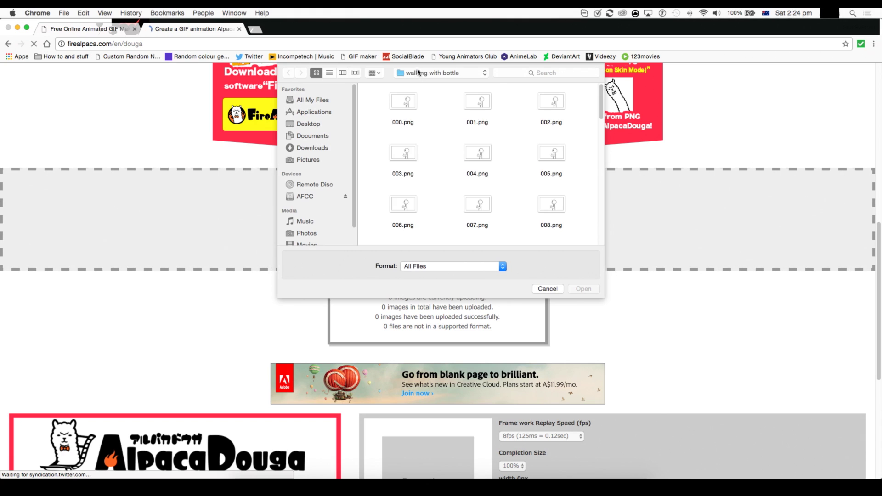
click(425, 73)
click(417, 83)
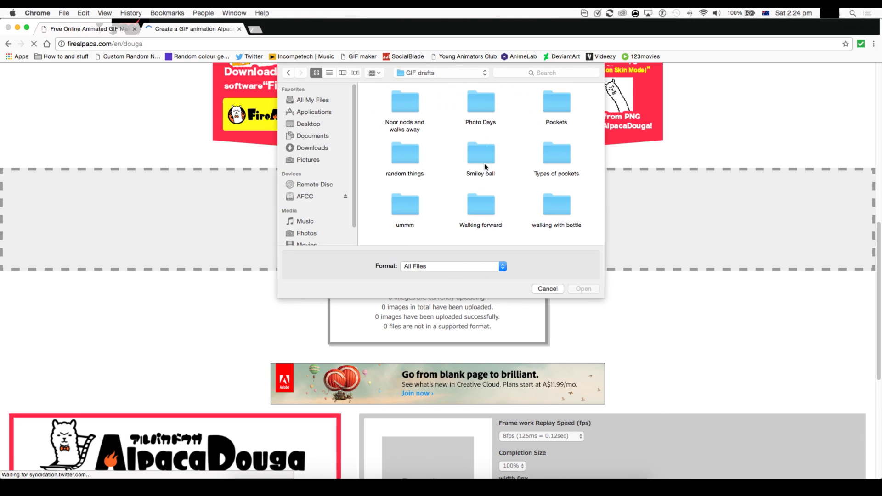
double_click(399, 208)
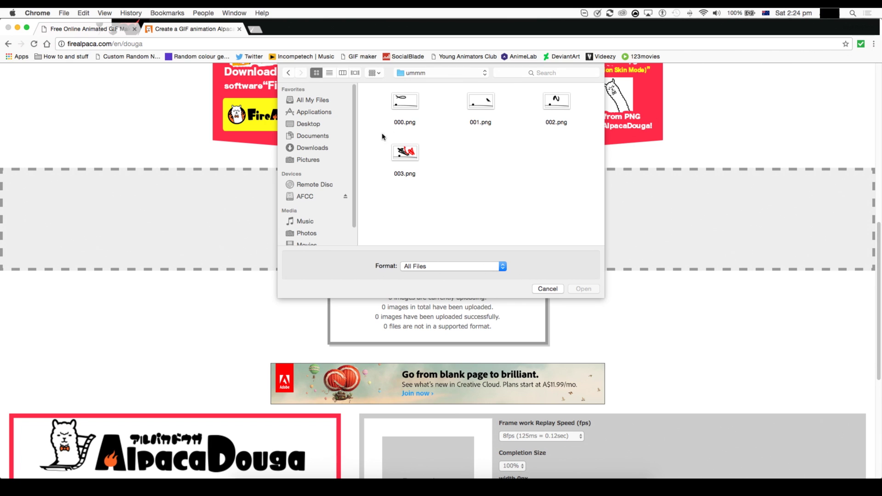
drag(382, 133, 556, 167)
click(574, 288)
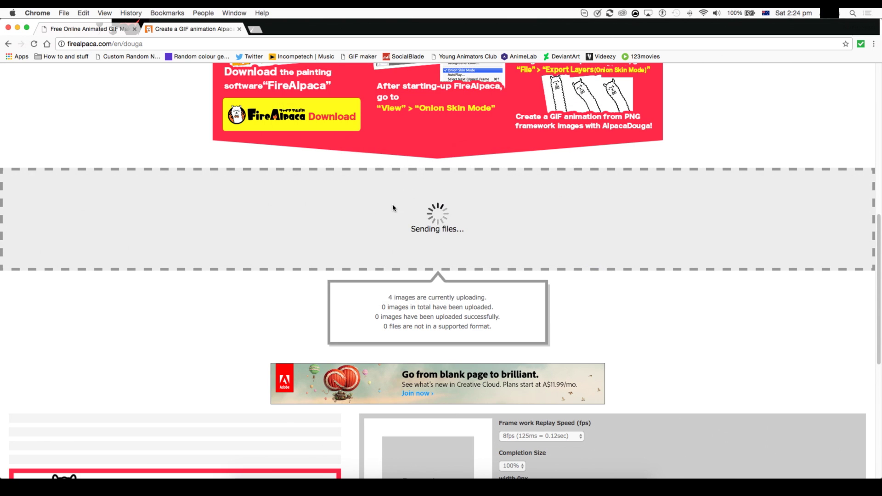
- Scroll between the frame list and Preview panel until frames 000–003.png show as uploaded
scroll(262, 248, down, 5)
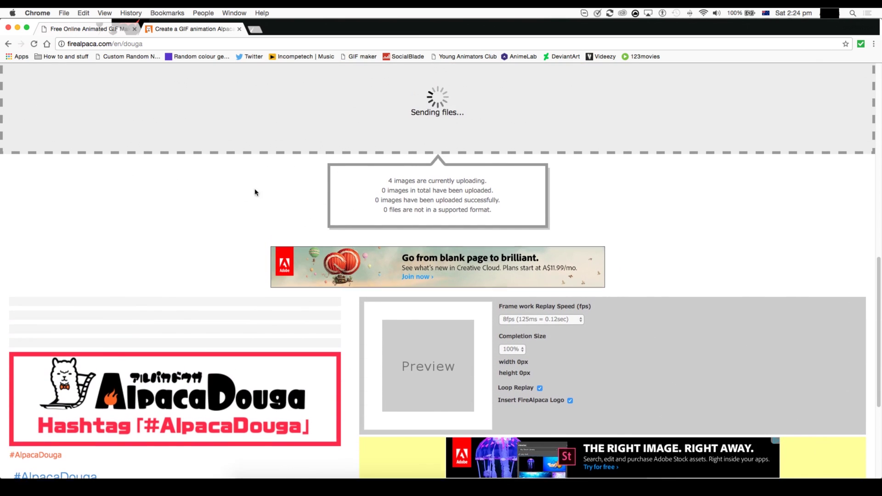
scroll(292, 140, up, 3)
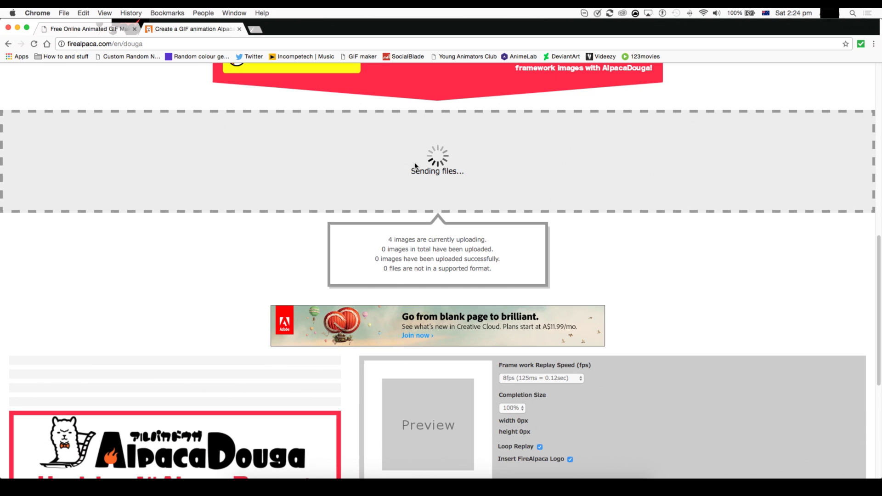
scroll(211, 271, down, 5)
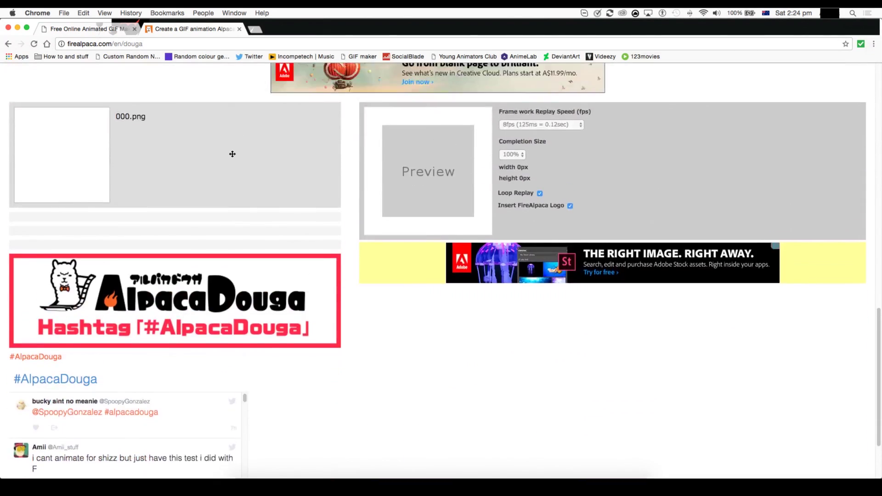
scroll(232, 153, up, 3)
scroll(224, 176, up, 3)
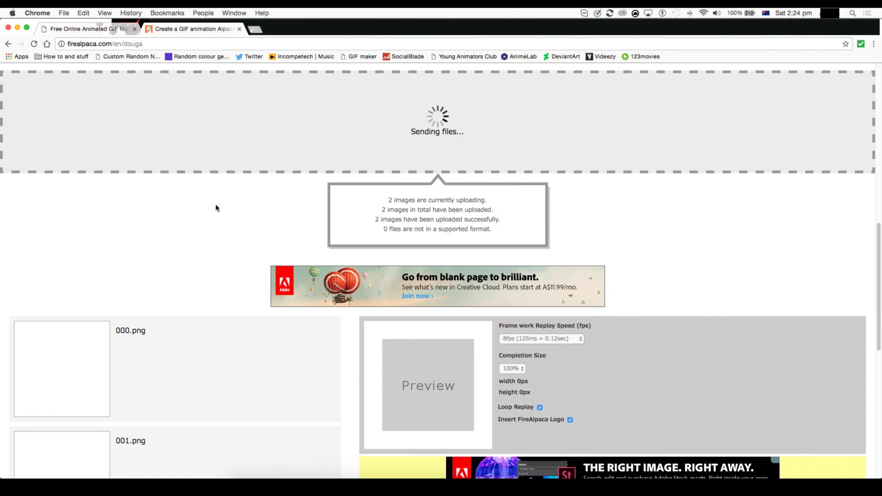
scroll(218, 196, down, 5)
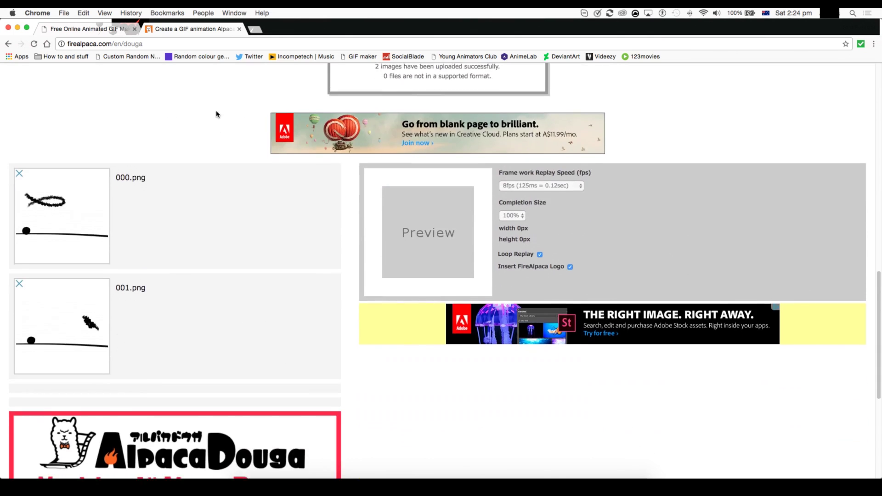
scroll(212, 104, up, 2)
scroll(212, 125, down, 4)
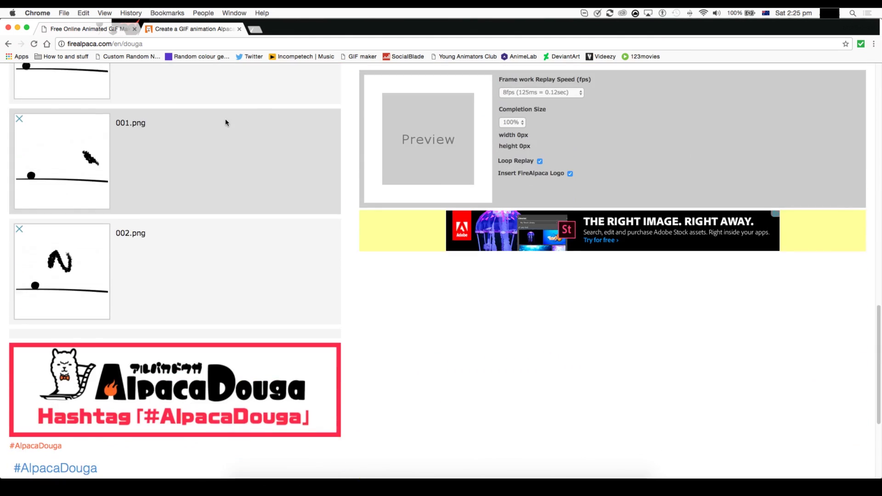
scroll(226, 123, up, 3)
scroll(230, 200, up, 1)
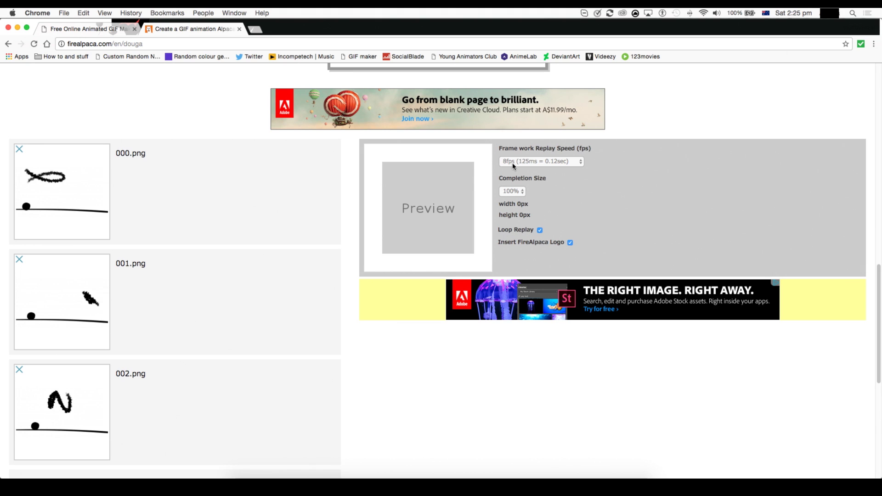
scroll(502, 164, up, 2)
scroll(457, 157, down, 5)
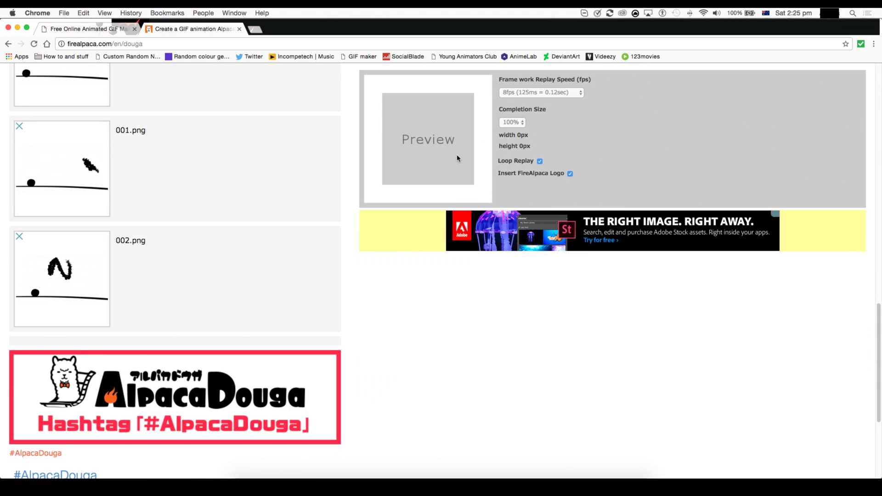
scroll(405, 244, up, 4)
scroll(404, 246, up, 5)
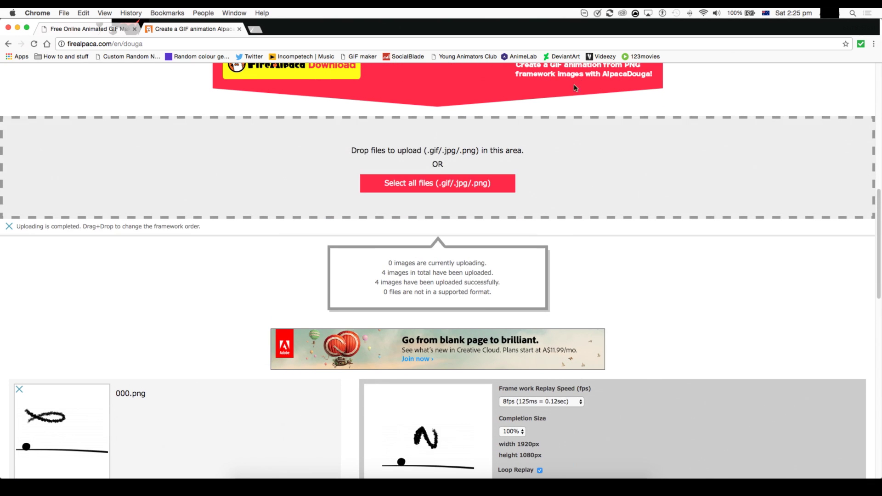
scroll(511, 170, down, 6)
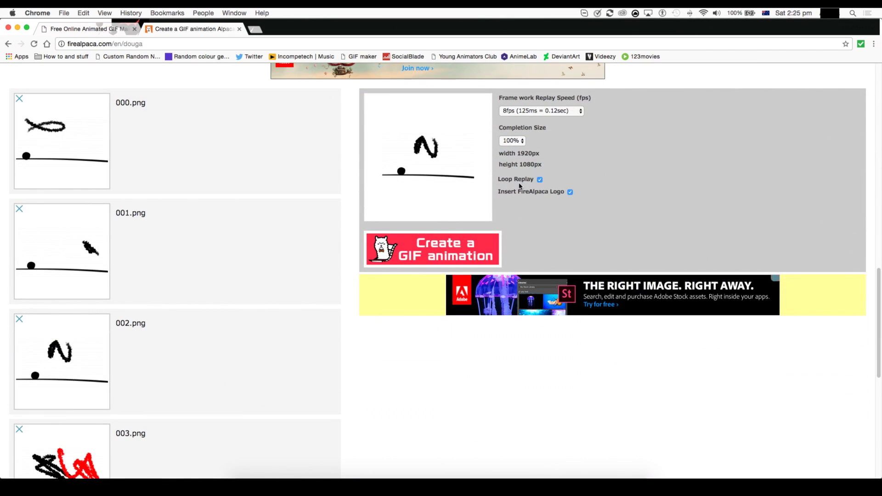
scroll(381, 160, up, 2)
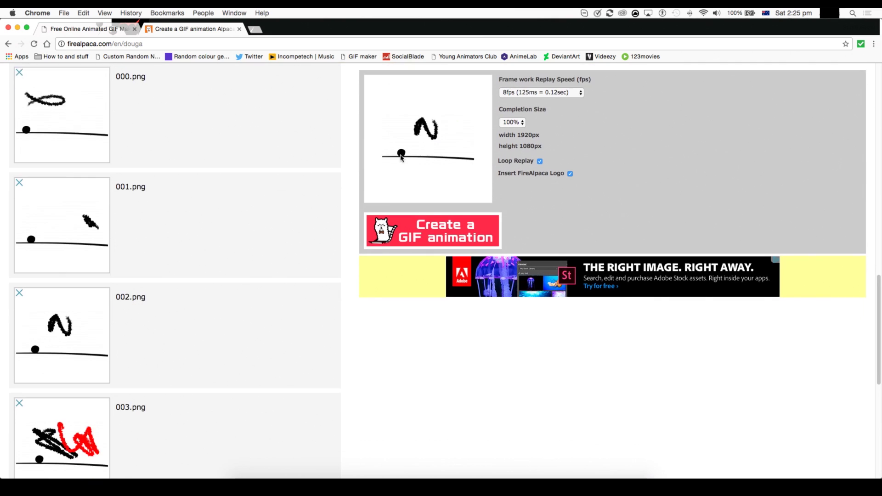
- Set the AlpacaDouga Frame work Replay Speed to 12fps
click(541, 168)
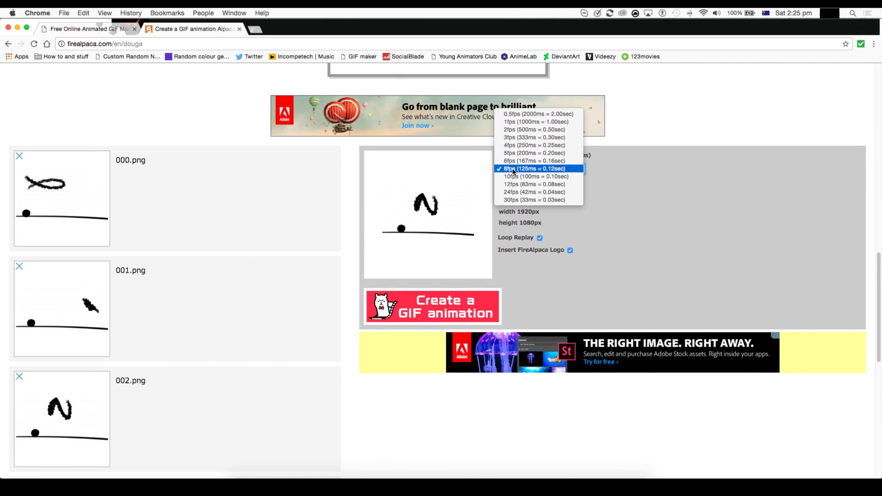
click(520, 193)
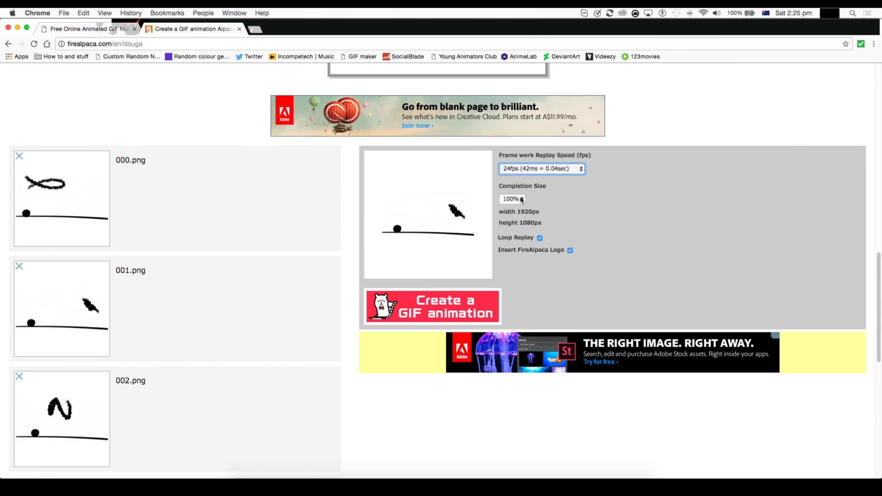
click(540, 168)
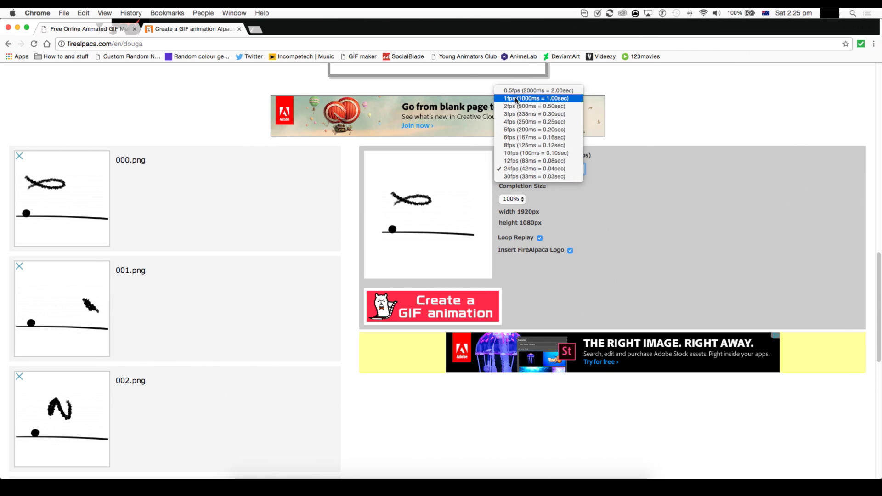
click(515, 162)
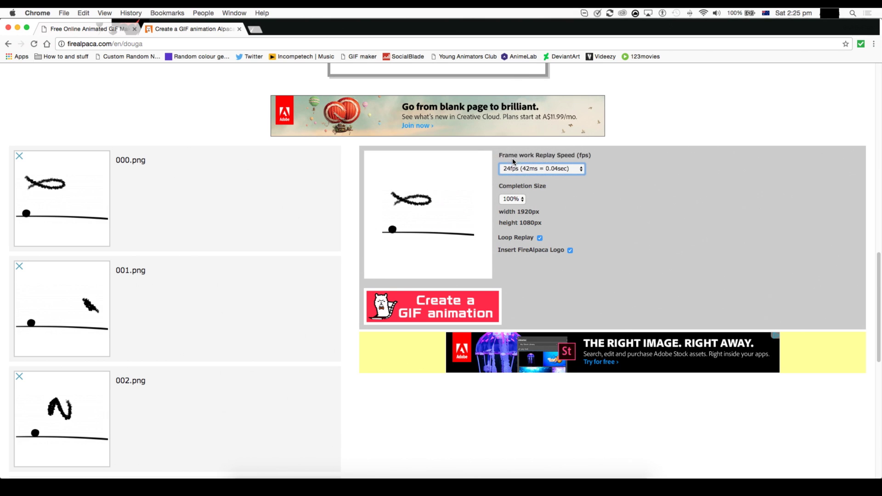
- Try other output sizes, then leave Completion Size at 100% (1920 × 1080)
click(513, 200)
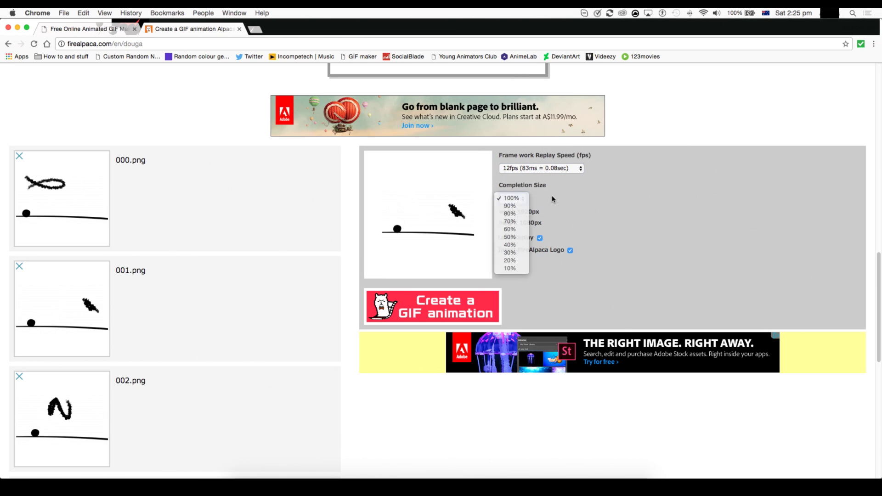
click(514, 198)
click(516, 199)
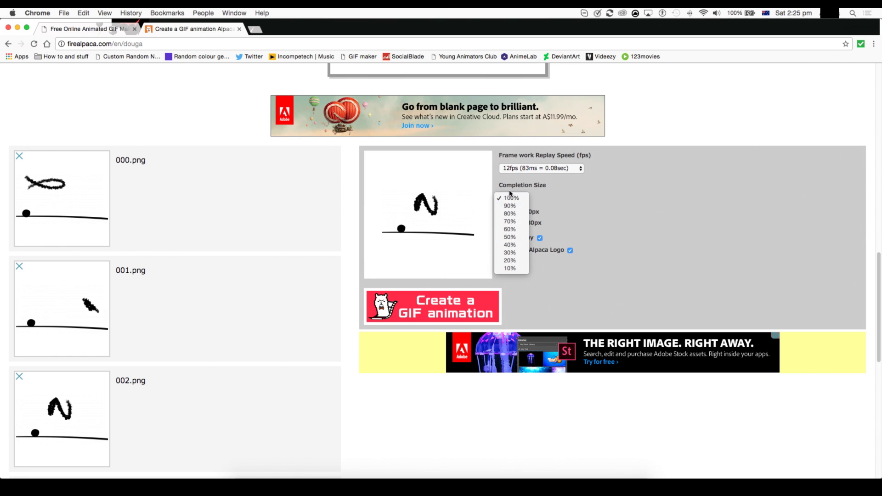
click(510, 205)
click(510, 201)
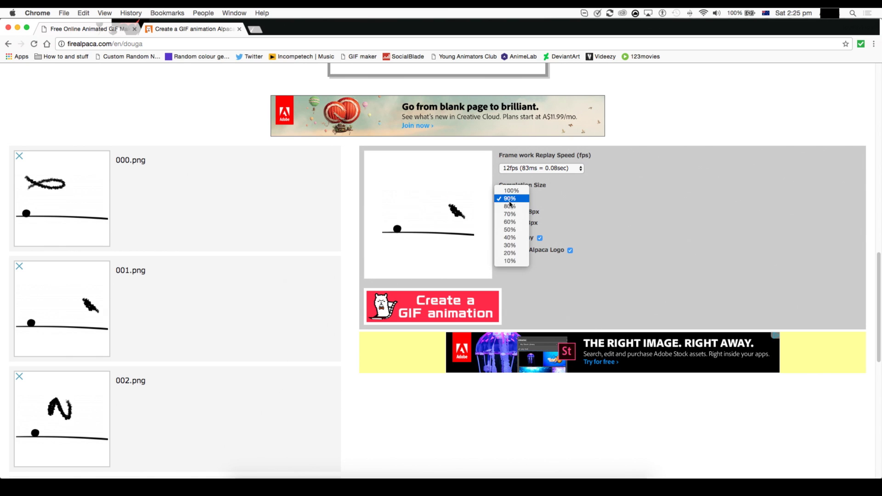
click(507, 252)
click(508, 201)
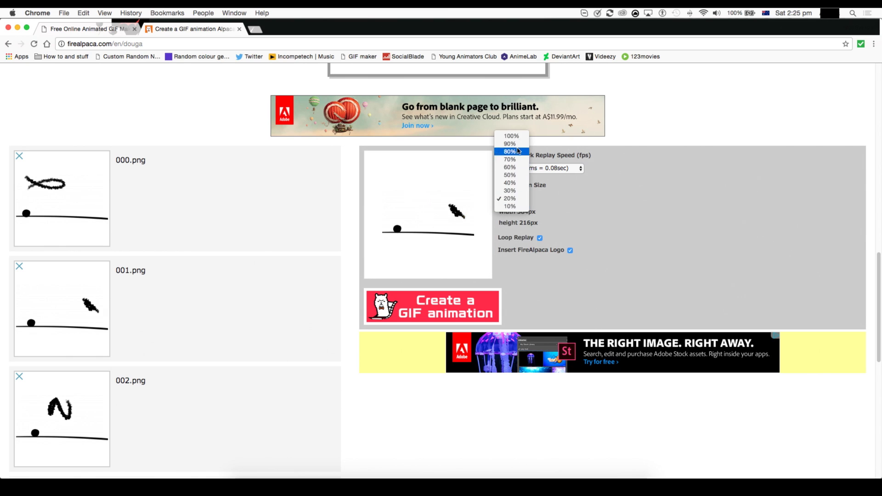
key(Escape)
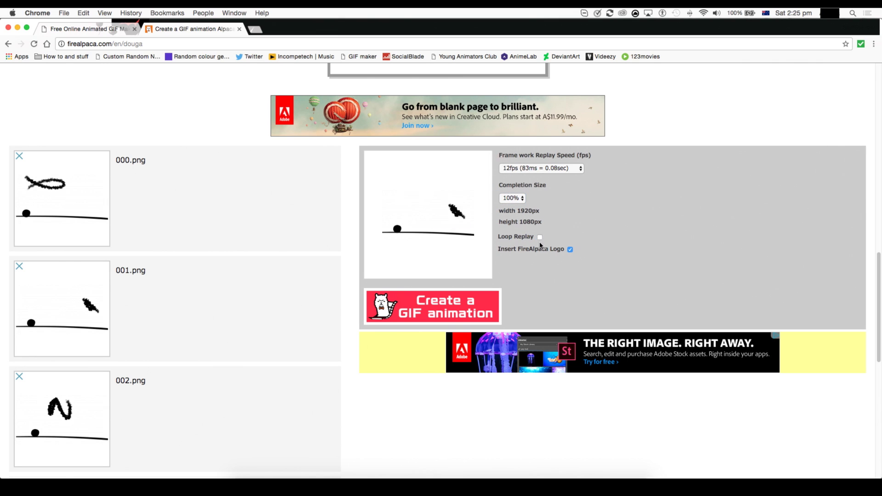
- Keep Loop Replay on and turn off Insert FireAlpaca Logo
click(536, 239)
click(539, 237)
scroll(531, 206, down, 3)
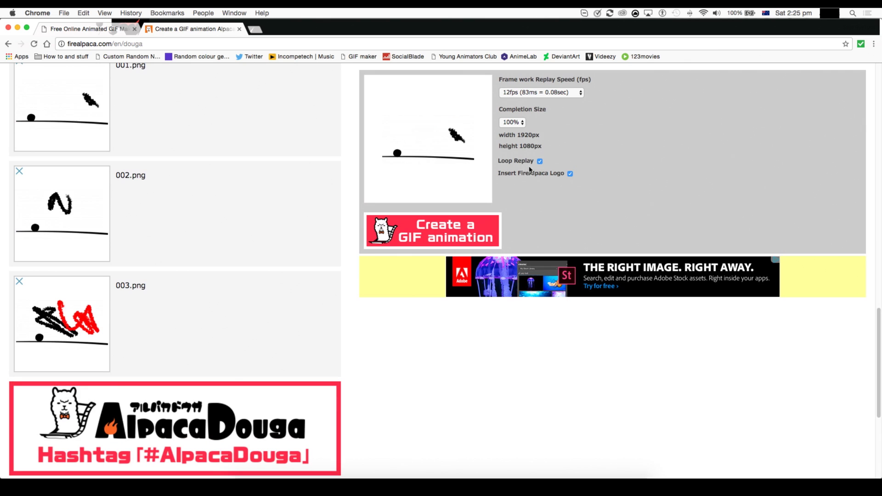
click(569, 174)
scroll(562, 112, down, 5)
scroll(538, 124, up, 2)
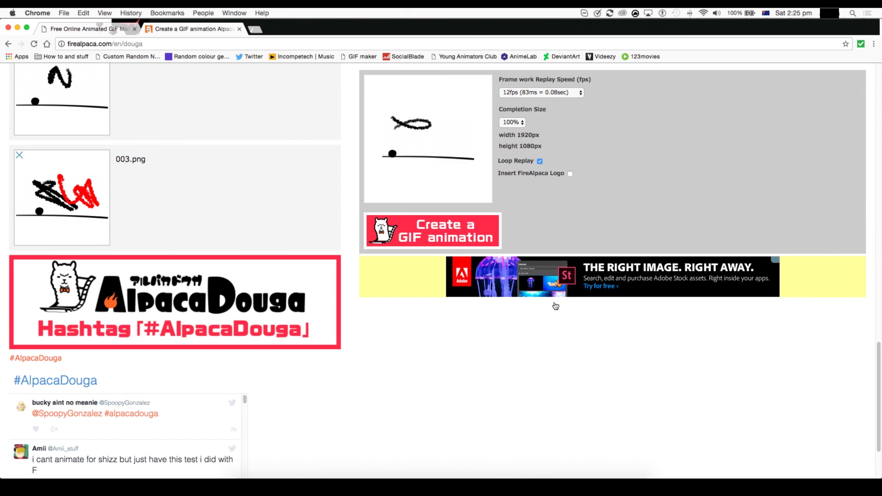
scroll(431, 201, up, 10)
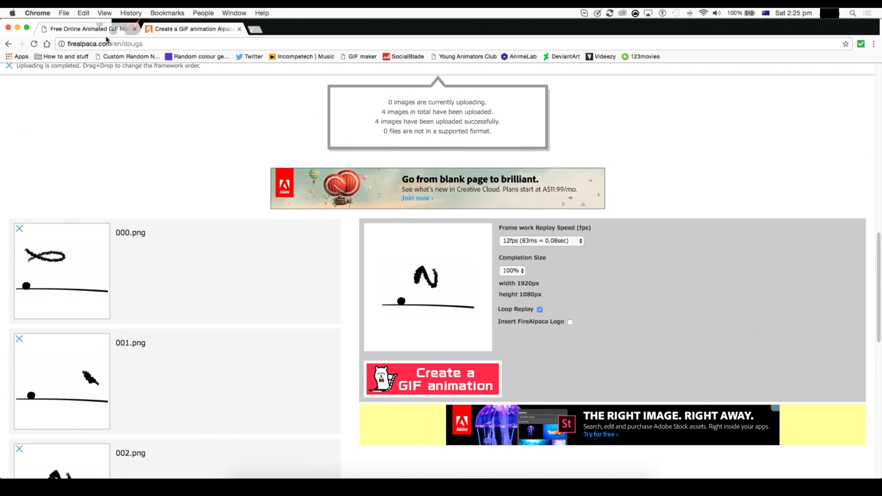
- Switch to the GIFMaker.me page in the browser
click(93, 28)
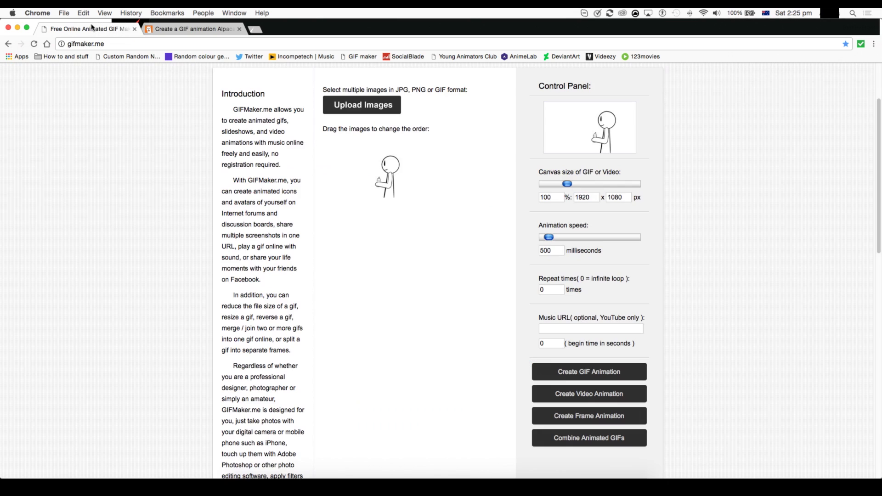
scroll(134, 198, up, 2)
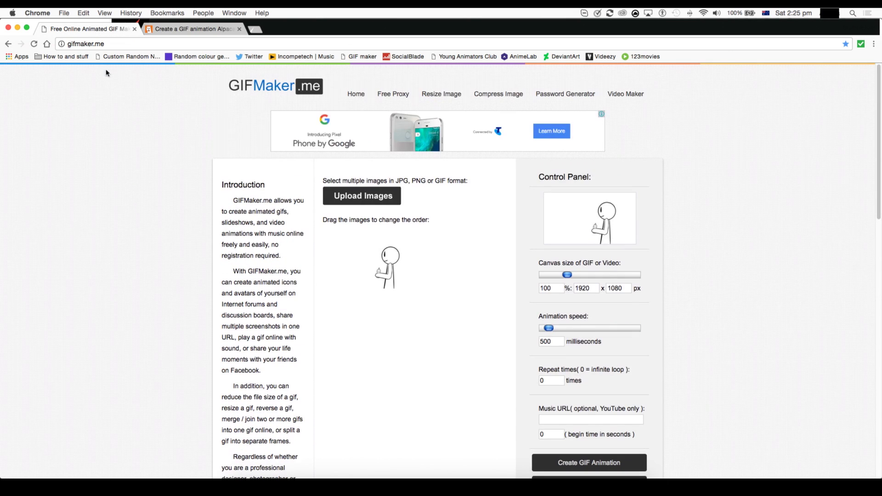
click(104, 43)
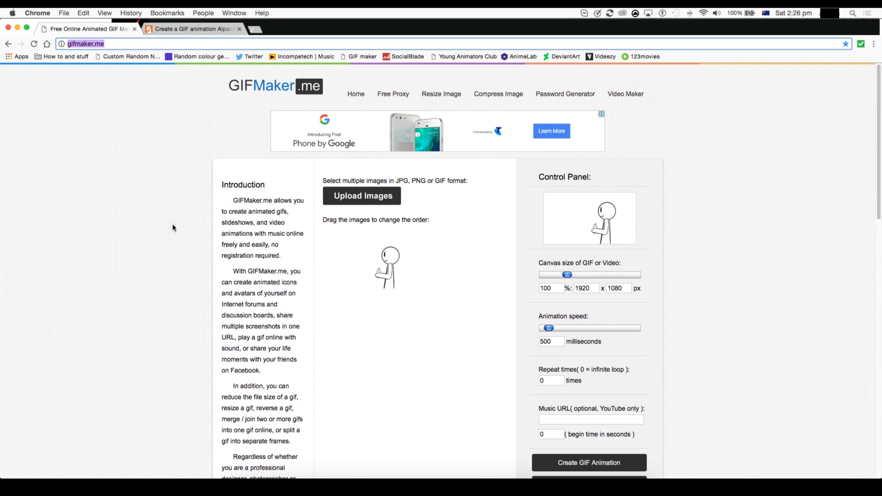
click(378, 336)
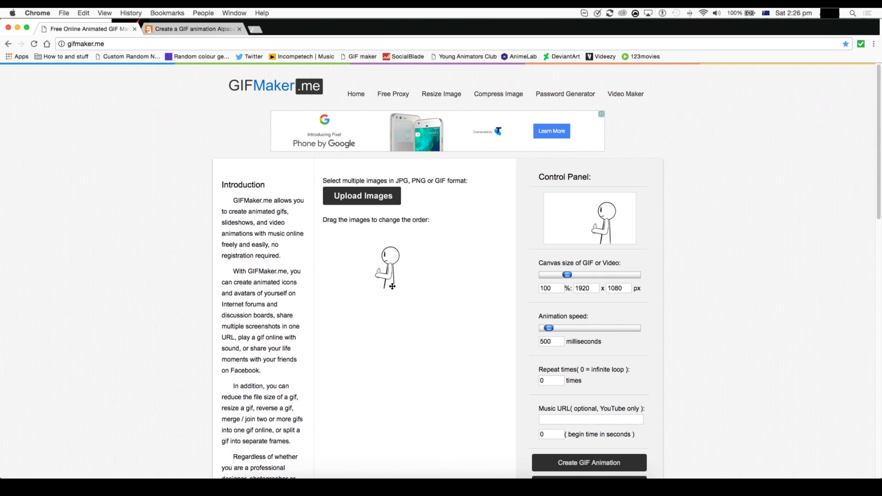
scroll(388, 217, down, 3)
scroll(388, 209, up, 3)
- Upload frames 000.png through 003.png from the ummm folder to GIFMaker.me
click(351, 198)
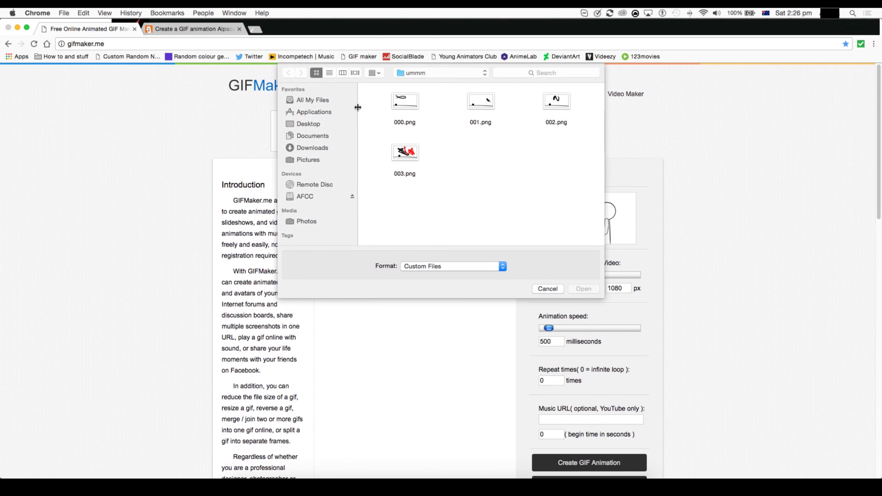
drag(367, 86, 575, 175)
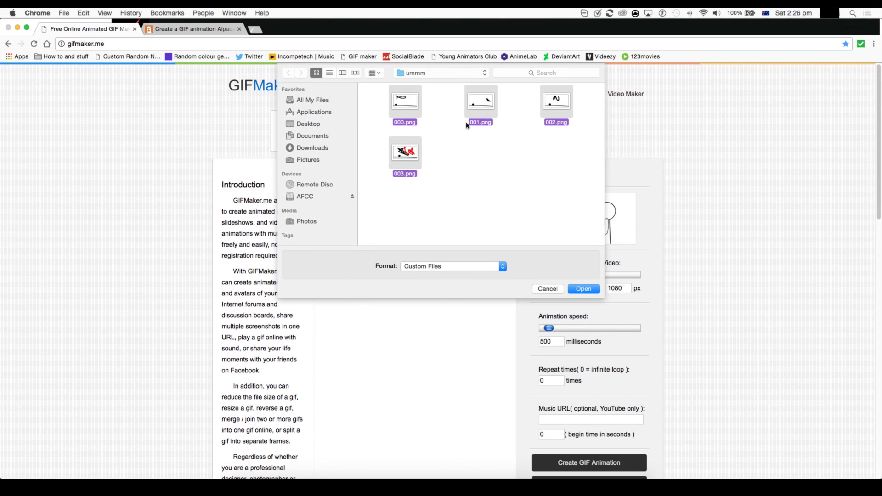
click(580, 289)
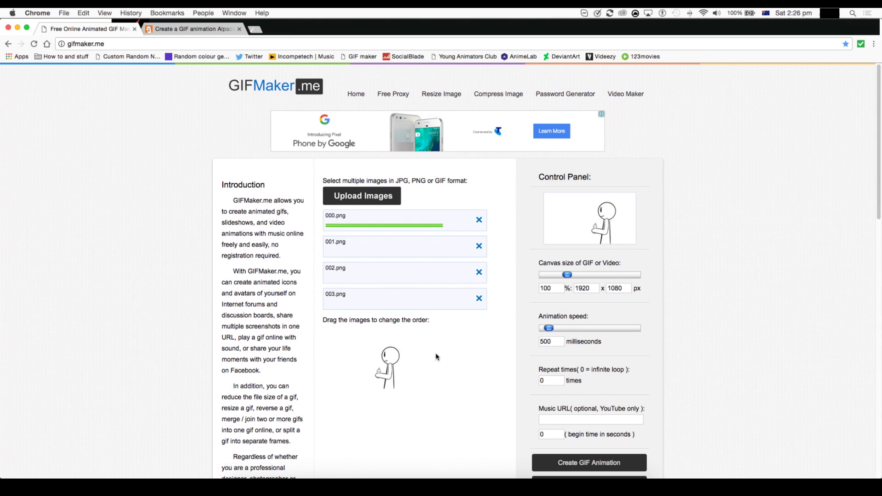
scroll(404, 322, down, 2)
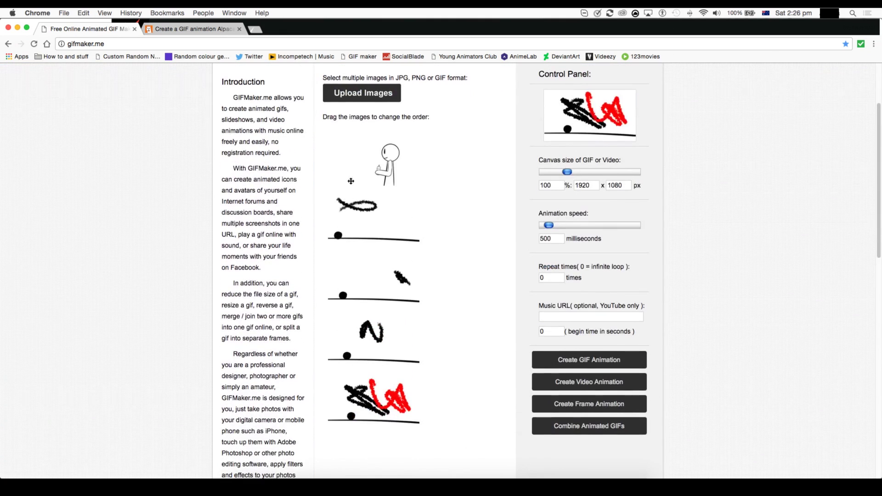
- Try to save the preview animation from its right-click menu, opening it in a new tab
right_click(373, 157)
click(405, 163)
right_click(370, 160)
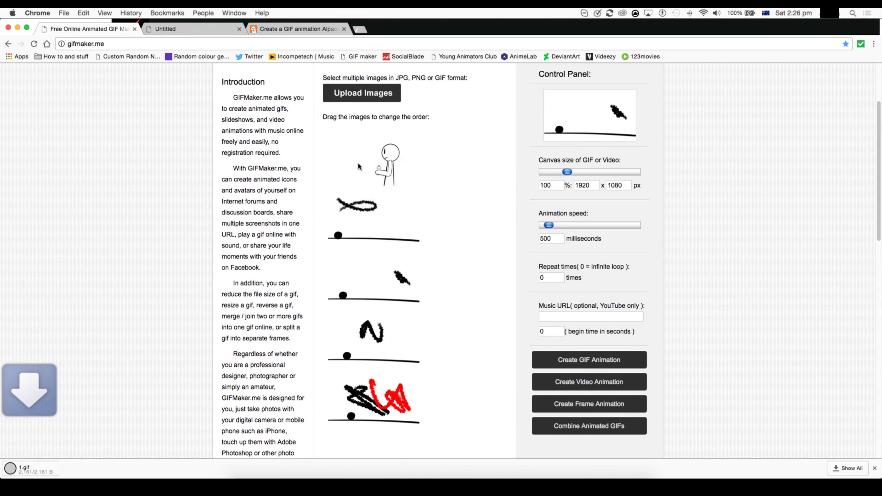
right_click(359, 162)
click(232, 365)
- Reduce the canvas size slider to 68%, giving a 1305 × 734 px GIF
scroll(434, 311, down, 5)
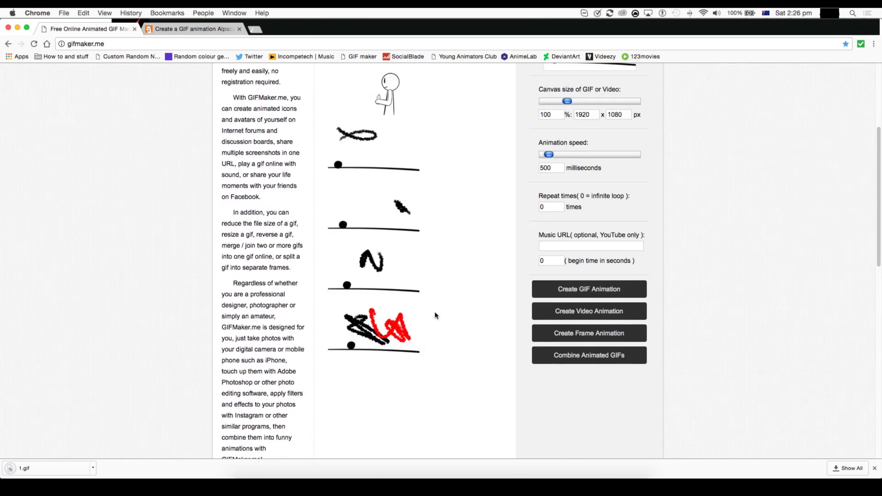
scroll(422, 403, up, 6)
scroll(417, 315, down, 2)
scroll(416, 314, down, 1)
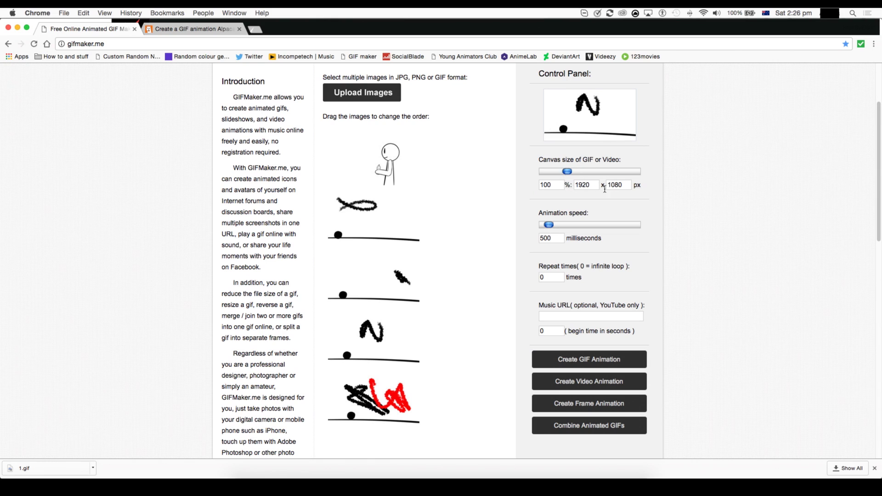
mouse_move(568, 173)
mouse_down()
mouse_move(622, 173)
mouse_move(542, 172)
mouse_move(554, 172)
mouse_up()
- Set the canvas width and height back to 1920 × 1080
double_click(582, 184)
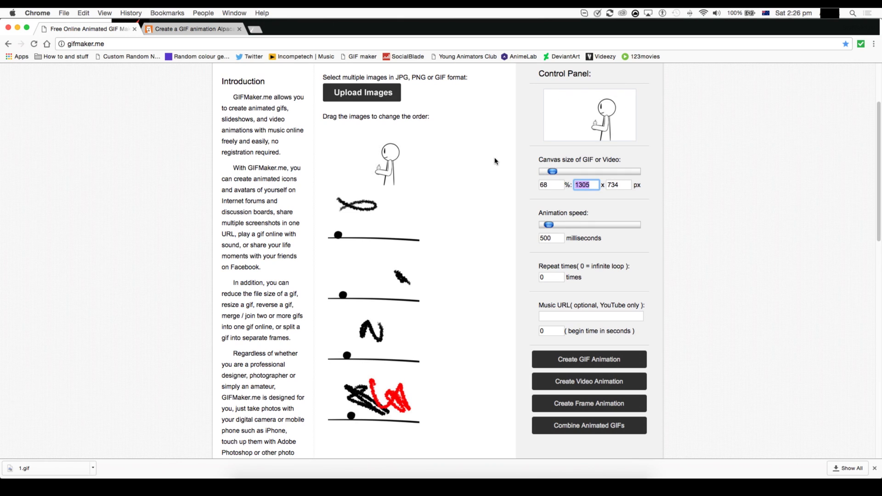
text(1920)
key(Tab)
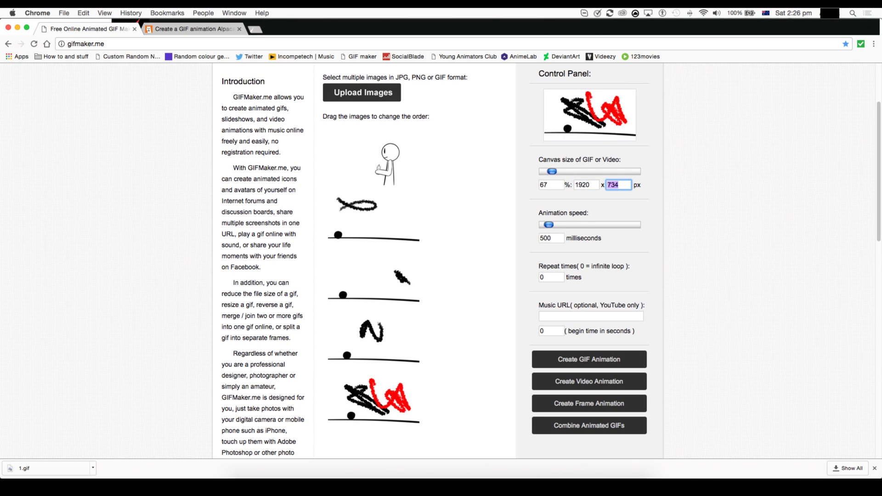
text(1080)
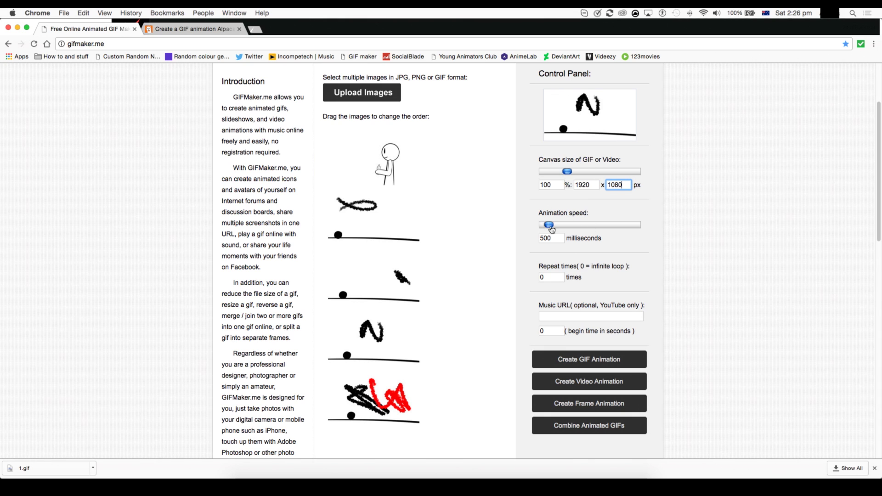
- Slow the animation speed to 1100 milliseconds per frame
mouse_move(549, 225)
mouse_down()
mouse_move(597, 226)
mouse_move(532, 225)
mouse_up()
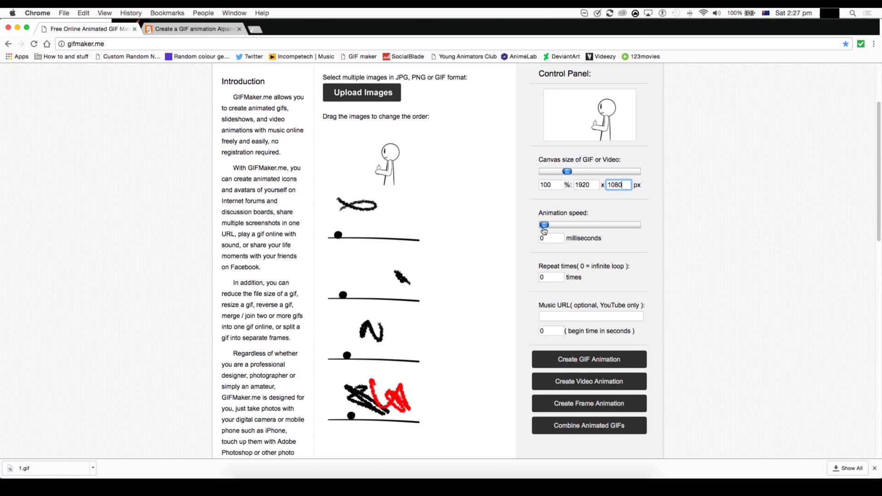
click(546, 225)
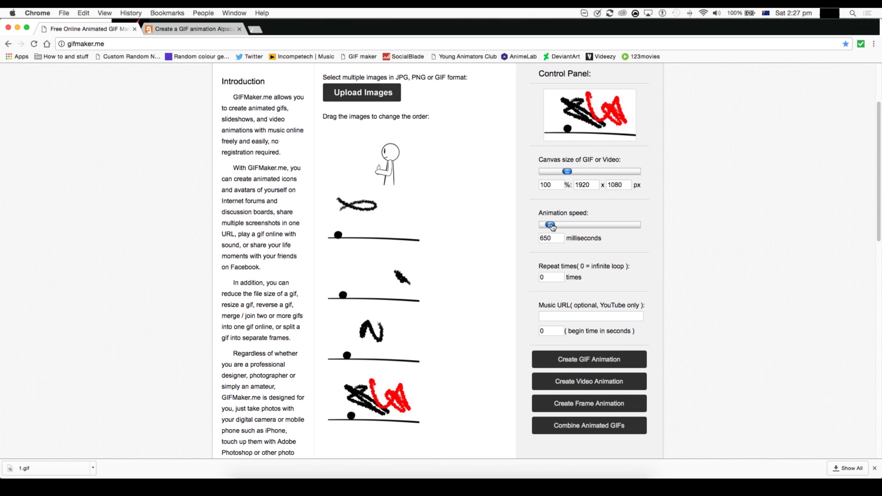
mouse_move(547, 229)
mouse_down()
mouse_move(562, 228)
mouse_move(552, 227)
mouse_up()
- Check the Music URL field and its note that only YouTube music is supported
scroll(495, 218, down, 7)
scroll(483, 148, up, 2)
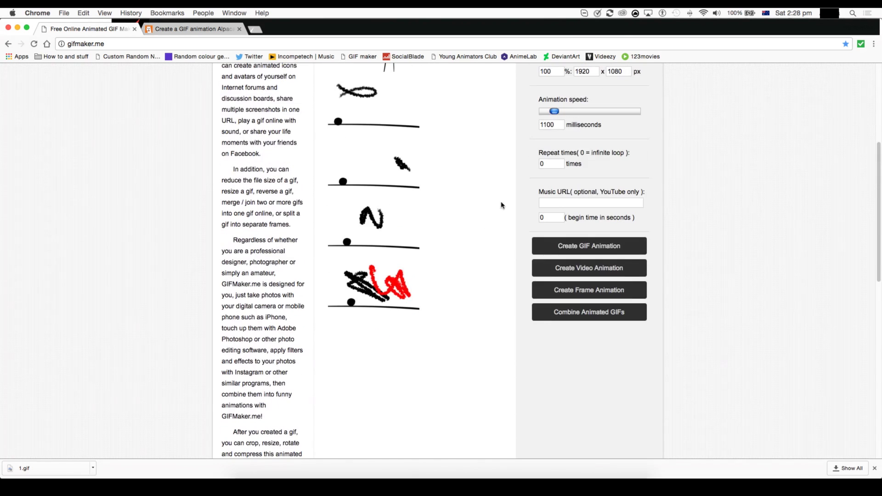
click(558, 204)
drag(574, 193, 638, 198)
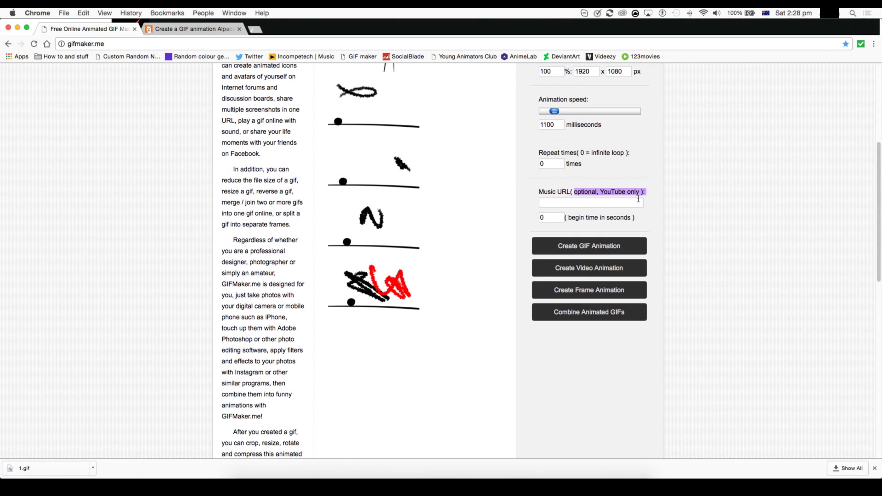
drag(573, 192, 604, 175)
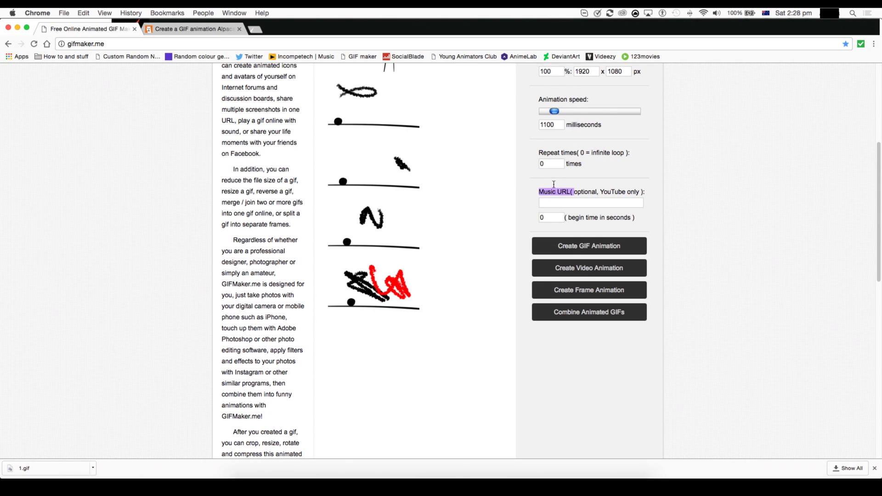
drag(576, 193, 536, 200)
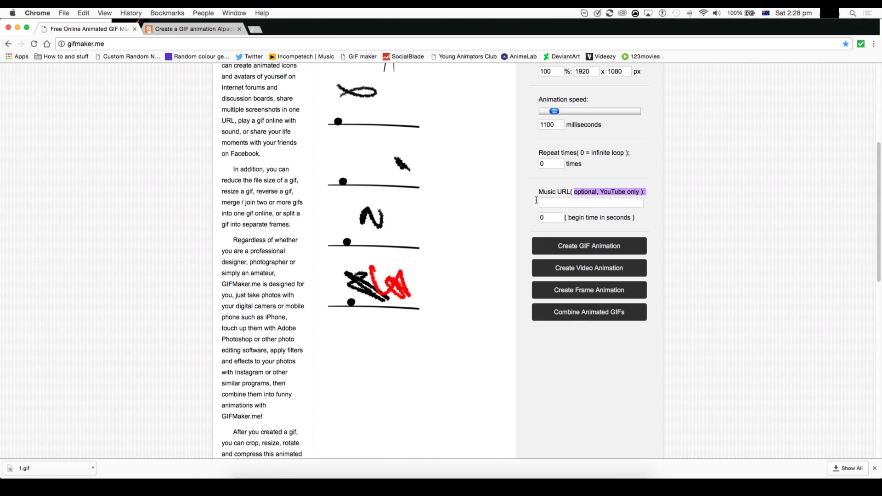
scroll(463, 359, up, 5)
click(478, 368)
- Scroll back up to the Create Video Animation section
scroll(478, 371, down, 5)
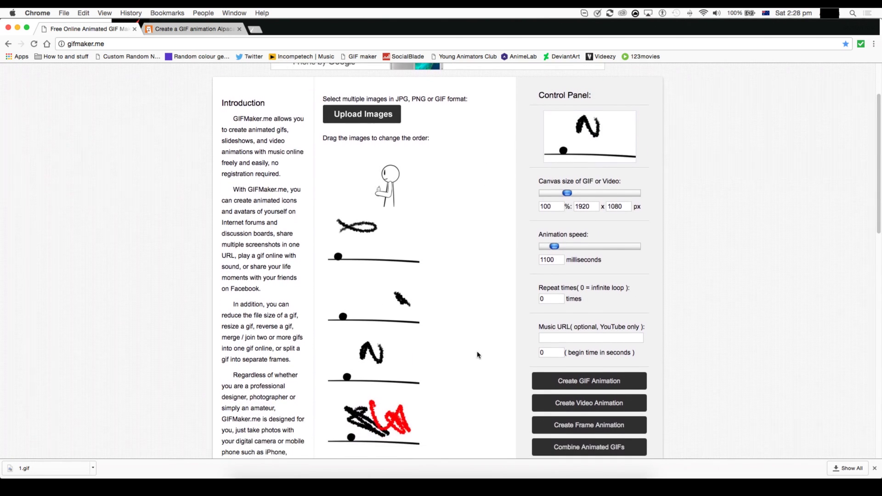
scroll(486, 278, up, 6)
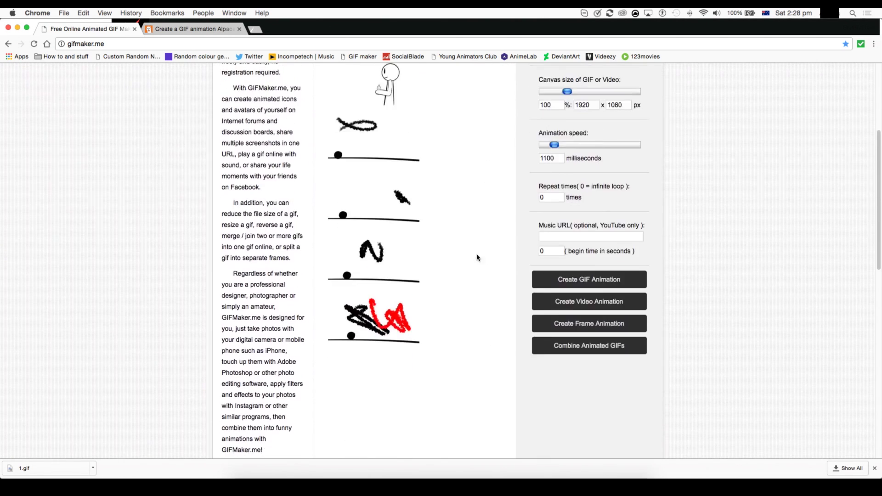
scroll(473, 275, down, 3)
scroll(460, 239, down, 3)
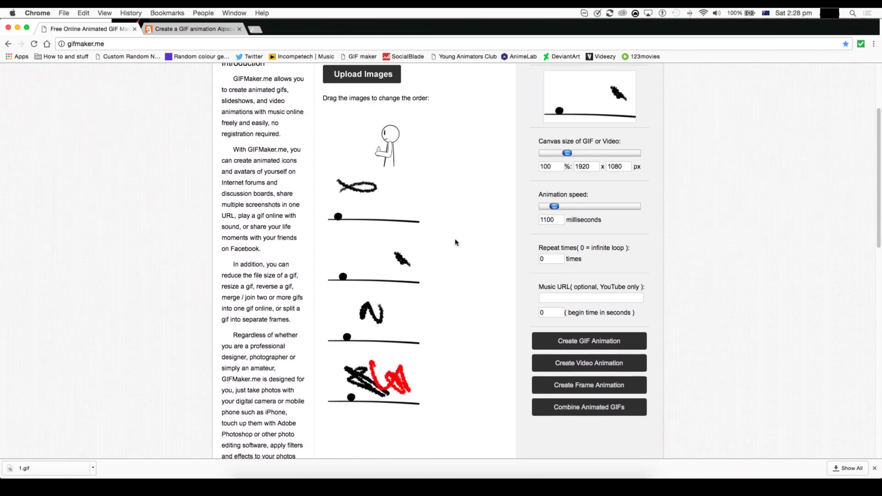
scroll(457, 241, up, 1)
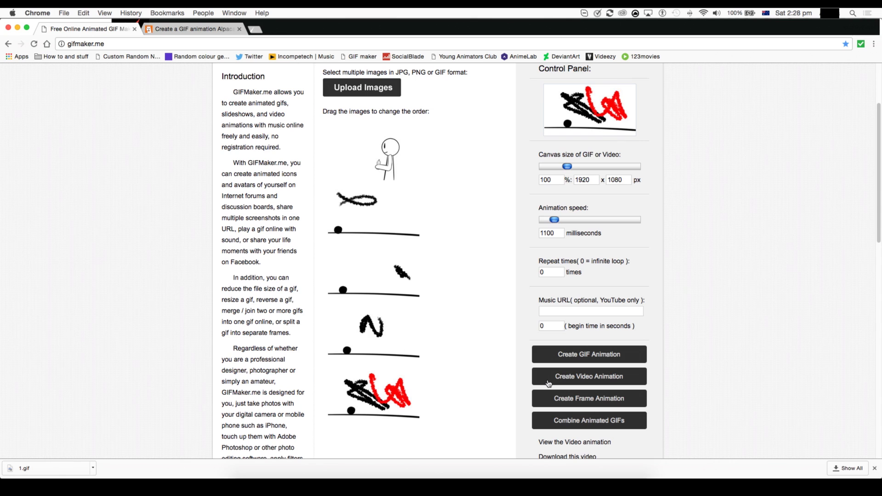
- Watch output_7jDmoS.mp4 play in QuickTime Player, pause it, and close the window
scroll(463, 292, down, 5)
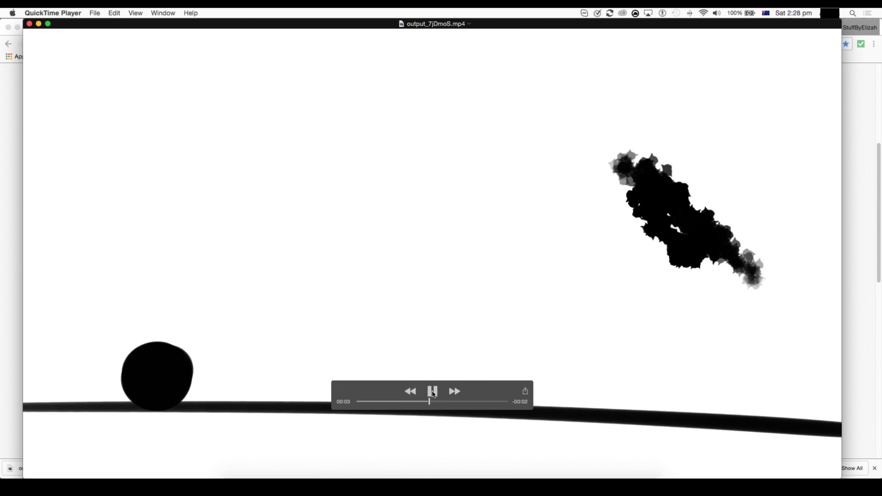
click(432, 392)
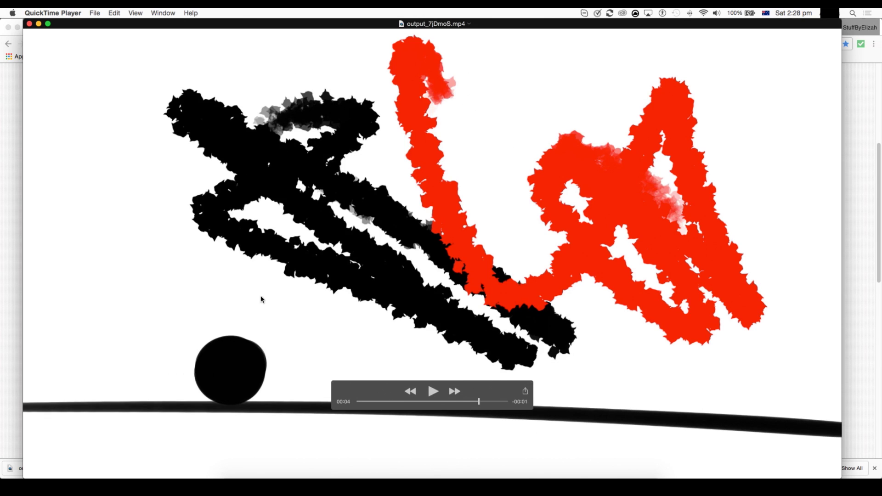
click(29, 23)
- Set the animation speed to 150 milliseconds and download the new video output_6f7Ak3.mp4
scroll(299, 344, up, 5)
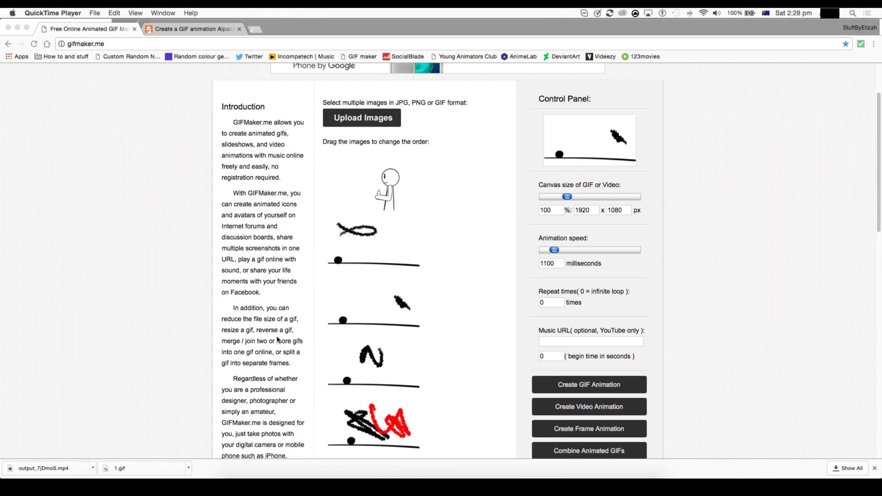
click(551, 315)
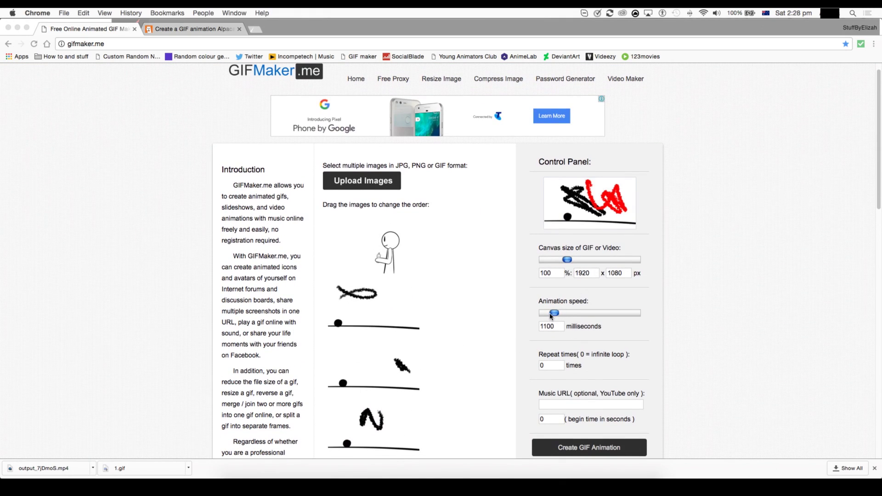
drag(549, 315, 544, 316)
scroll(547, 322, down, 5)
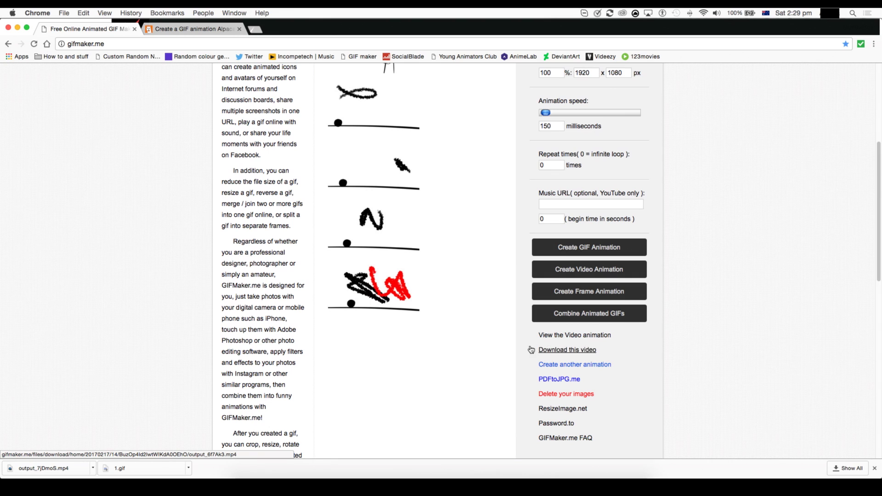
click(551, 353)
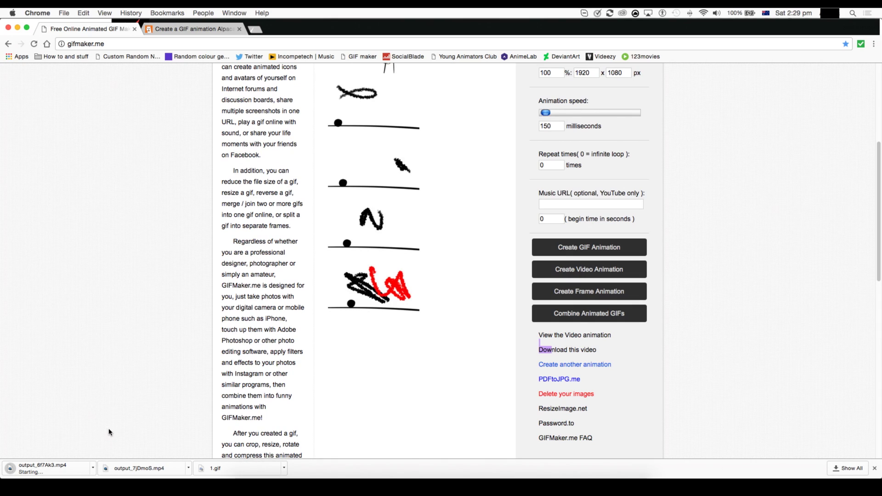
scroll(176, 375, up, 2)
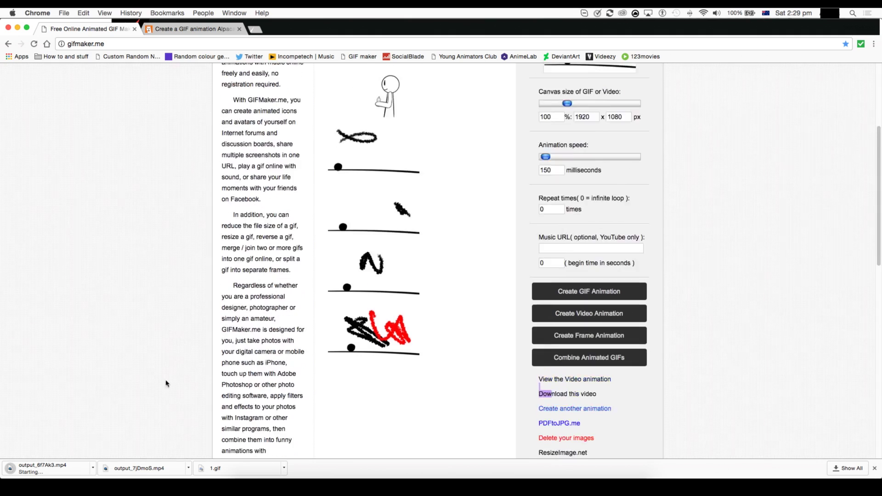